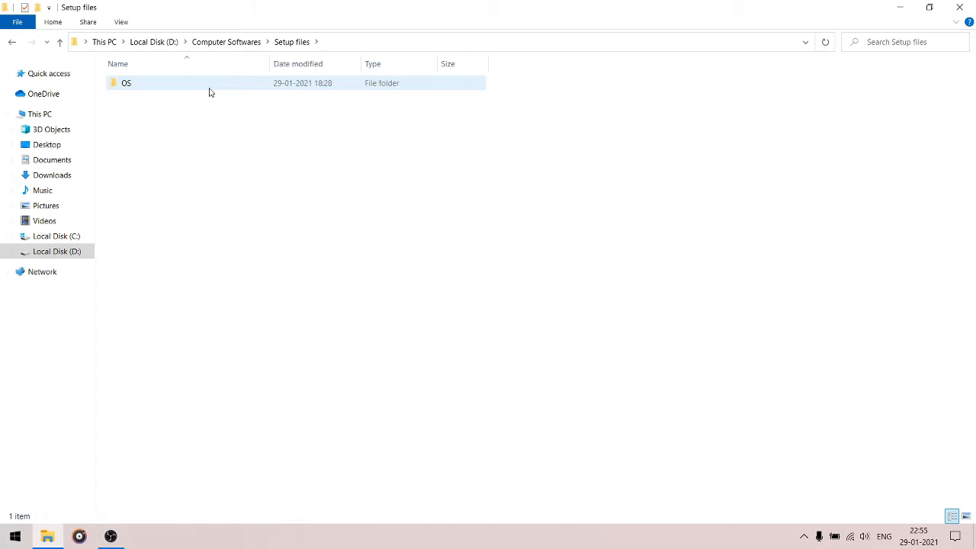
Open the OS folder inside the Setup files folder.
{"action": "double_click", "coordinate": [207, 88]}
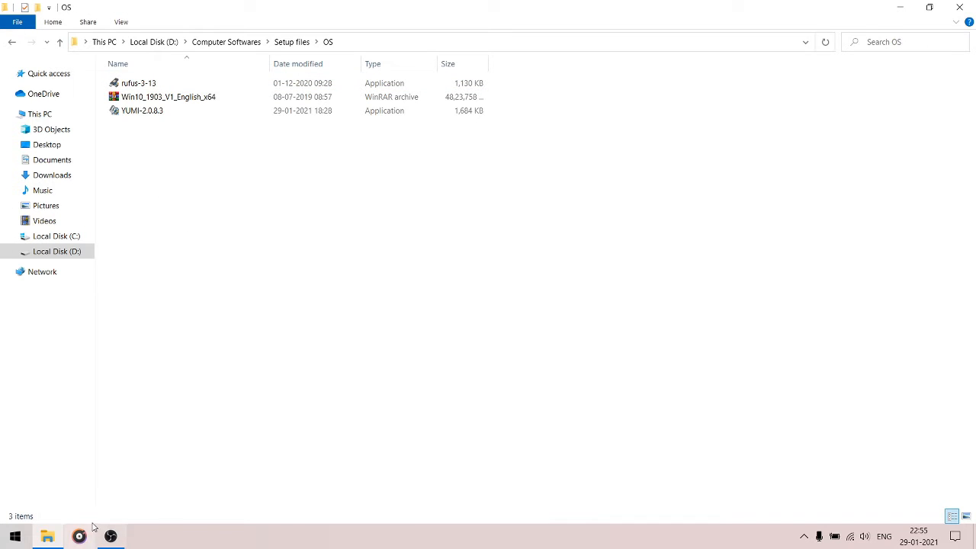
Switch to Chrome, search Google for "windows media creation tool" and open Microsoft's Windows 10 download page.
{"action": "key", "text": "super"}
{"action": "type", "text": "chrome"}
{"action": "key", "text": "Return"}
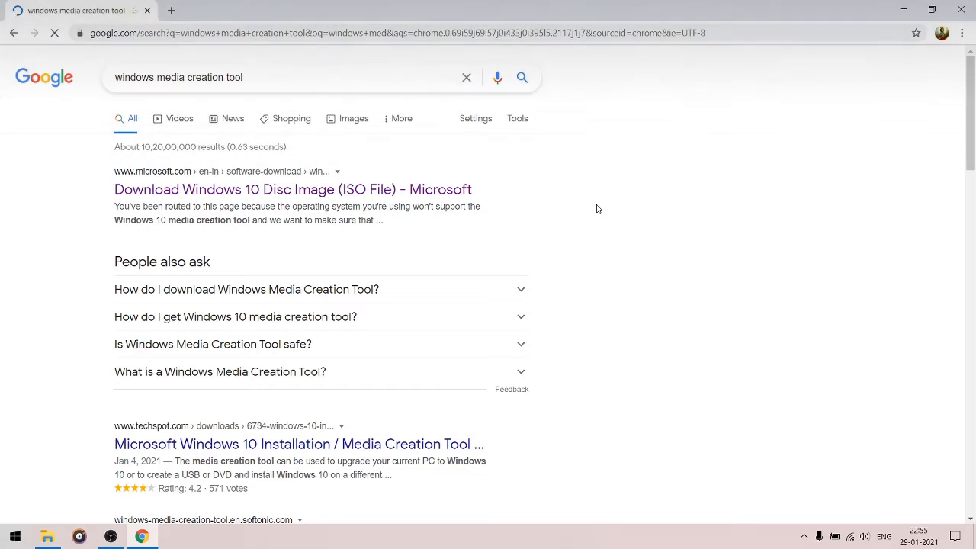
{"action": "left_click", "coordinate": [403, 193]}
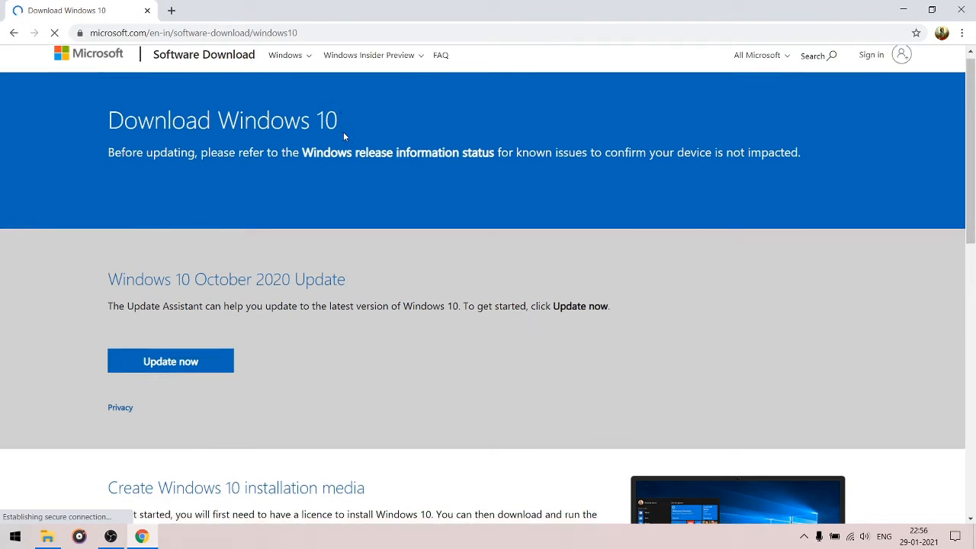
Download the Windows 10 media creation tool, launch the downloaded file and minimize the File Explorer window.
{"action": "scroll", "coordinate": [343, 136], "scroll_direction": "down", "scroll_amount": 5}
{"action": "left_click", "coordinate": [222, 148]}
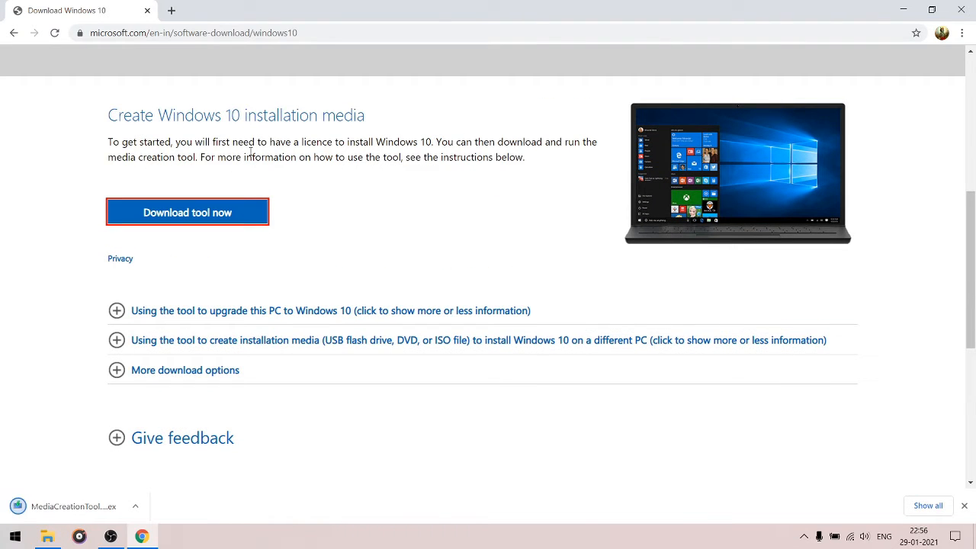
{"action": "left_click", "coordinate": [50, 506]}
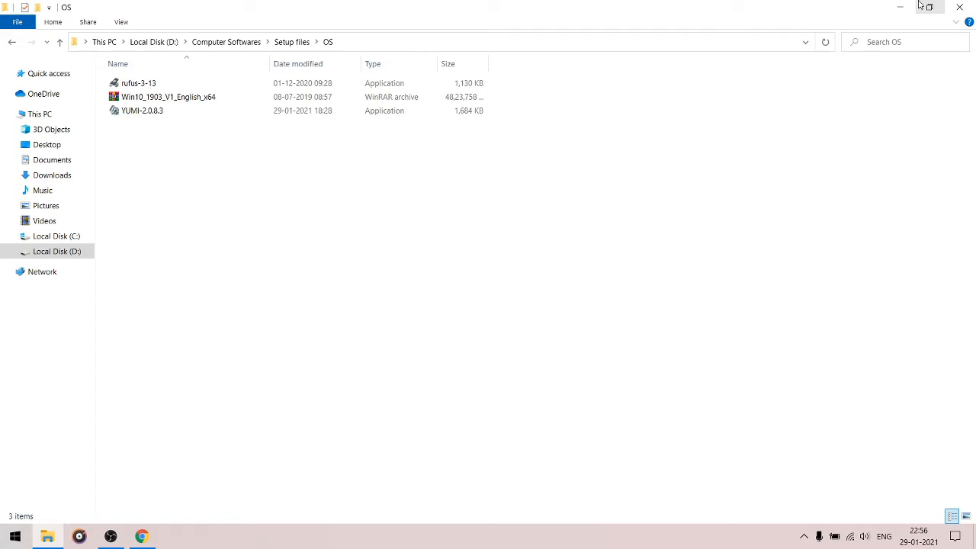
{"action": "left_click", "coordinate": [888, 6]}
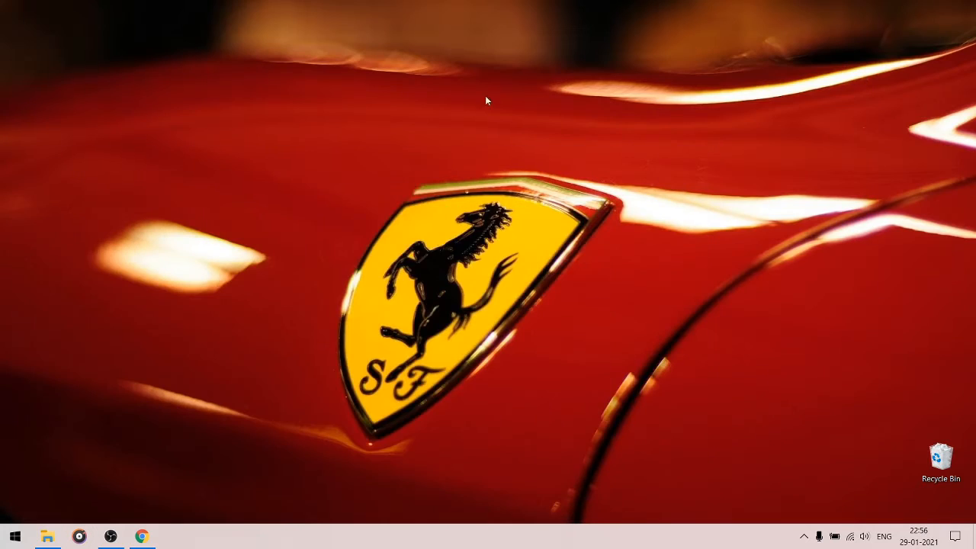
{"action": "right_click", "coordinate": [383, 108]}
{"action": "left_click", "coordinate": [415, 150]}
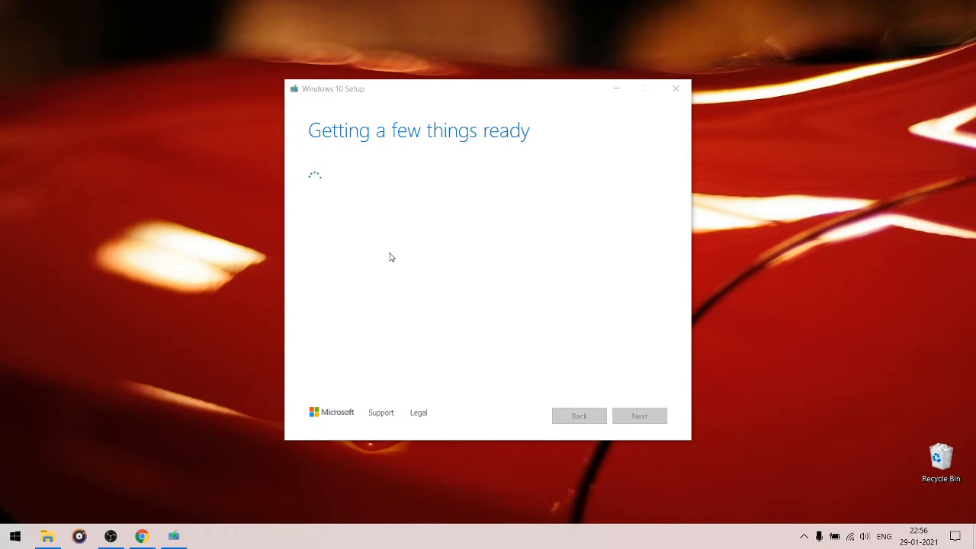
{"action": "left_click_drag", "start_coordinate": [434, 99], "coordinate": [416, 75]}
{"action": "right_click", "coordinate": [135, 135]}
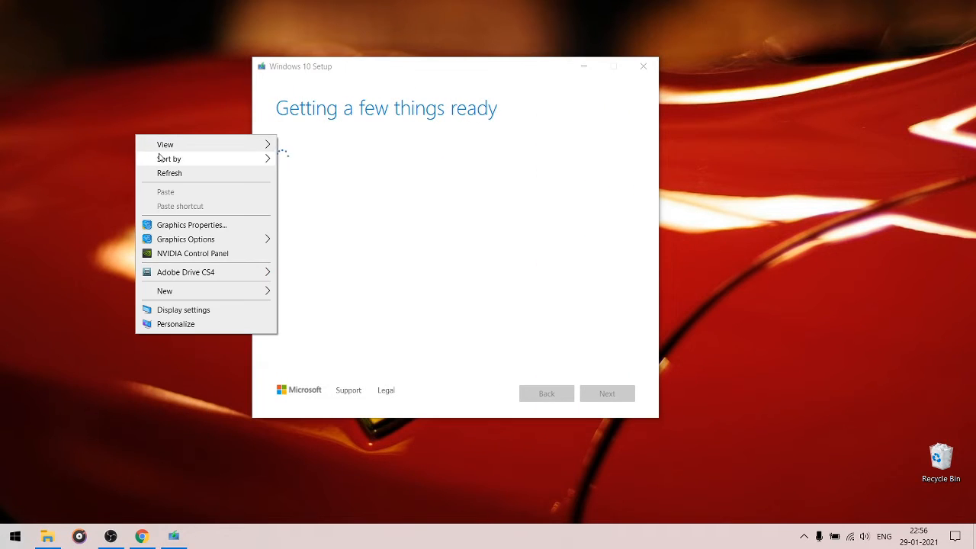
{"action": "left_click", "coordinate": [178, 174]}
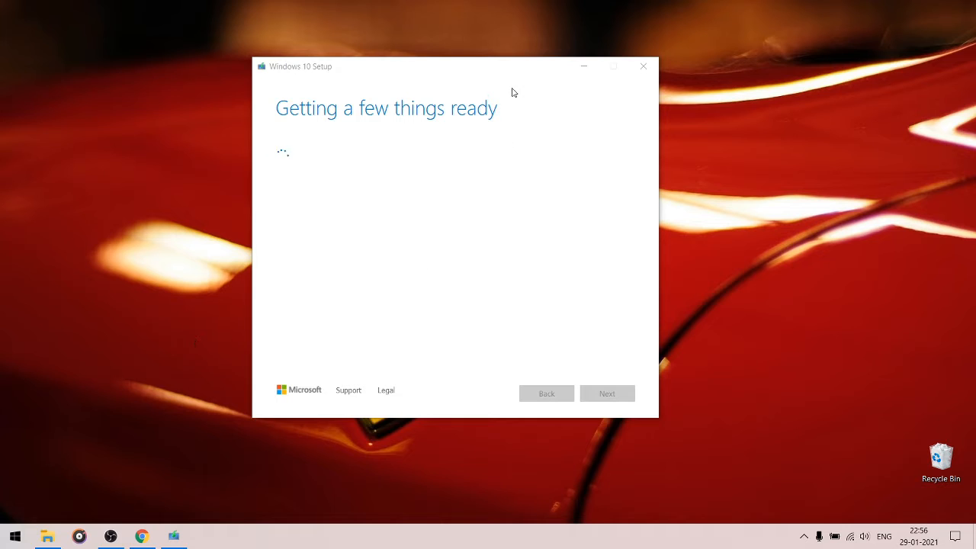
{"action": "left_click_drag", "start_coordinate": [499, 76], "coordinate": [483, 71]}
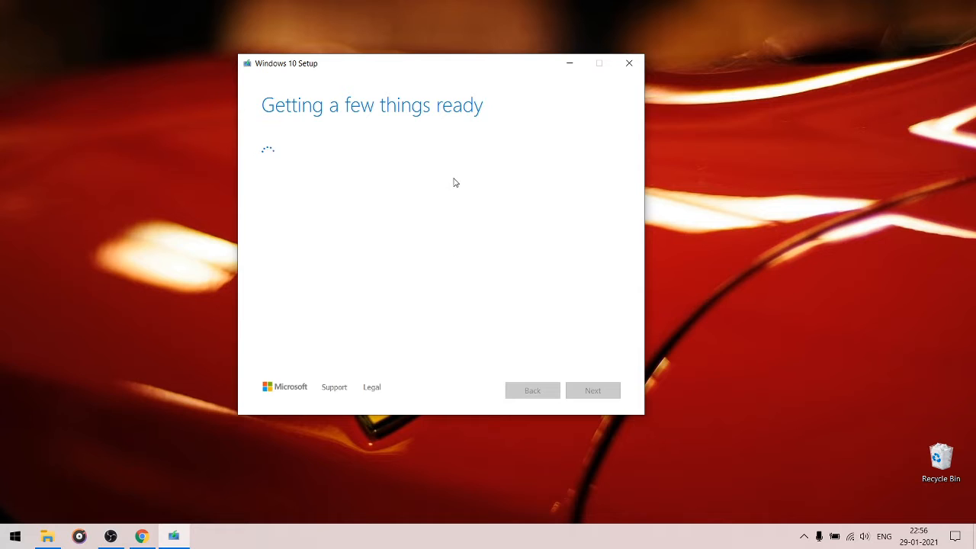
{"action": "right_click", "coordinate": [797, 176]}
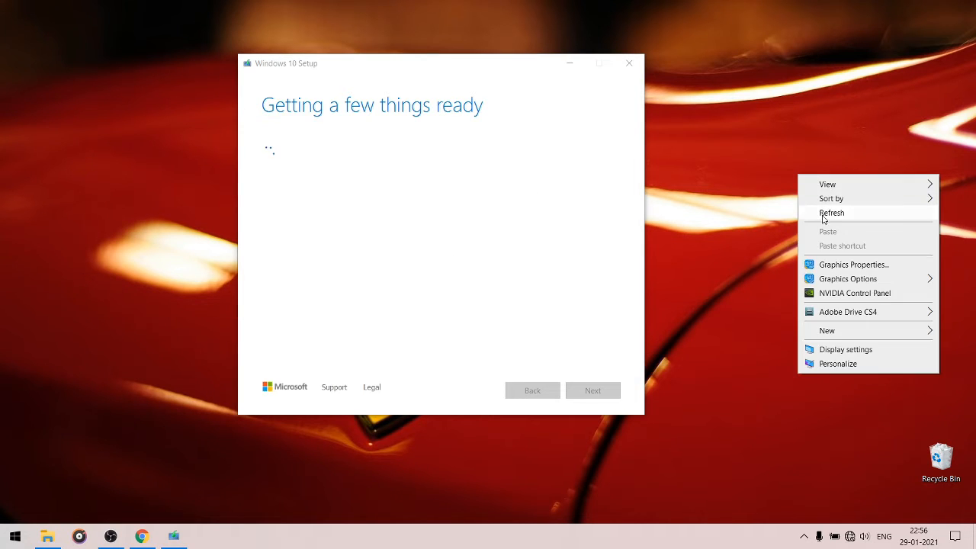
{"action": "left_click", "coordinate": [823, 214]}
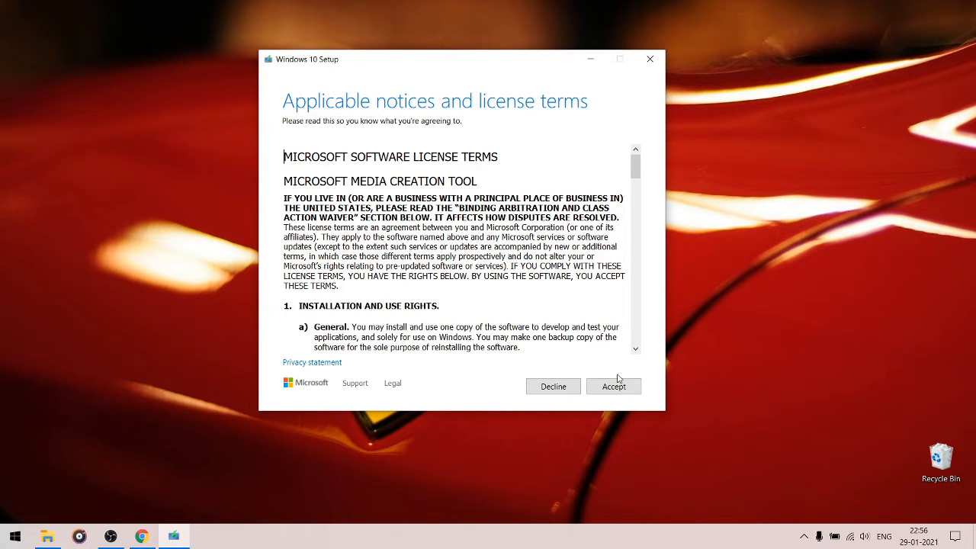
Read through the Microsoft software license terms in Windows 10 Setup and accept them.
{"action": "scroll", "coordinate": [385, 281], "scroll_direction": "down", "scroll_amount": 1}
{"action": "scroll", "coordinate": [340, 221], "scroll_direction": "up", "scroll_amount": 1}
{"action": "scroll", "coordinate": [391, 243], "scroll_direction": "down", "scroll_amount": 15}
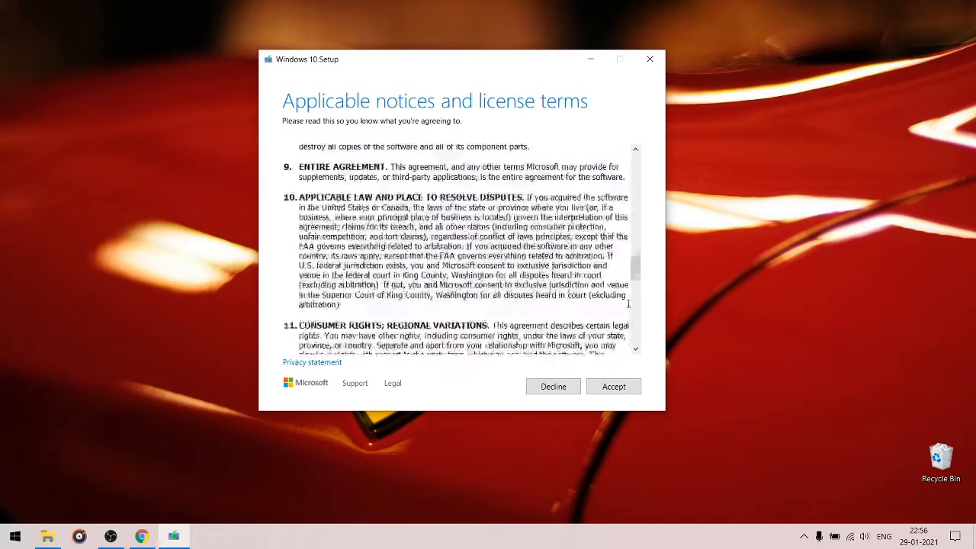
{"action": "scroll", "coordinate": [589, 370], "scroll_direction": "down", "scroll_amount": 5}
{"action": "left_click", "coordinate": [613, 387]}
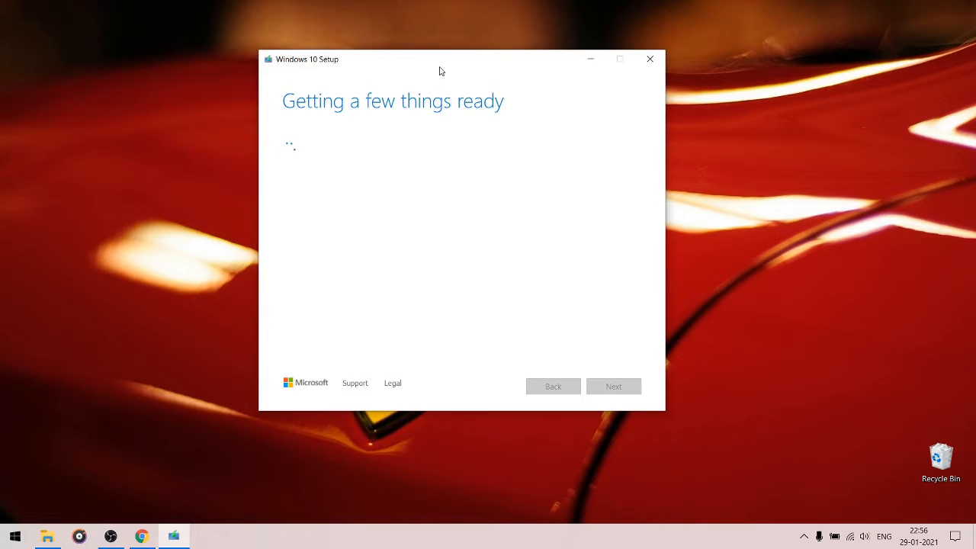
{"action": "left_click_drag", "start_coordinate": [437, 70], "coordinate": [467, 94]}
{"action": "right_click", "coordinate": [736, 50]}
{"action": "left_click", "coordinate": [762, 88]}
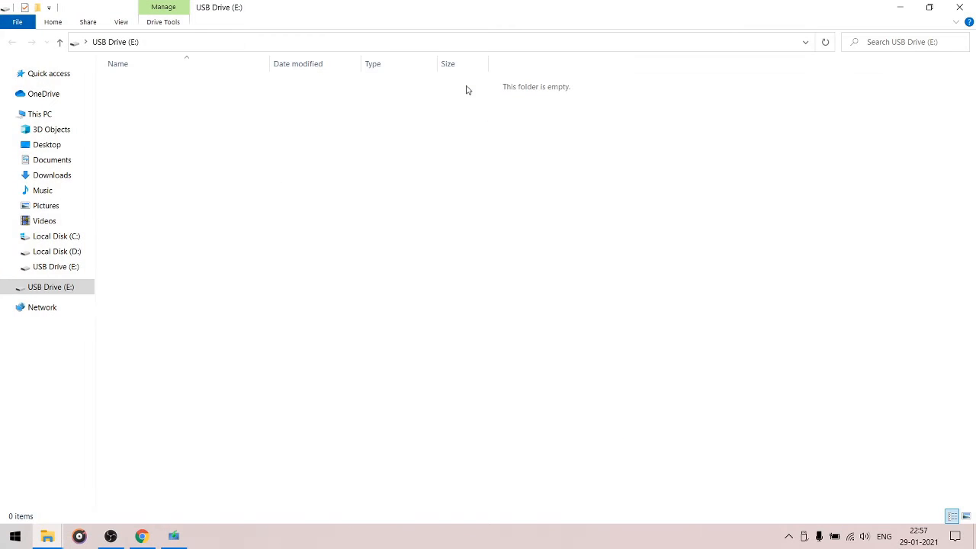
Close the File Explorer window of USB Drive (E:).
{"action": "left_click", "coordinate": [958, 7]}
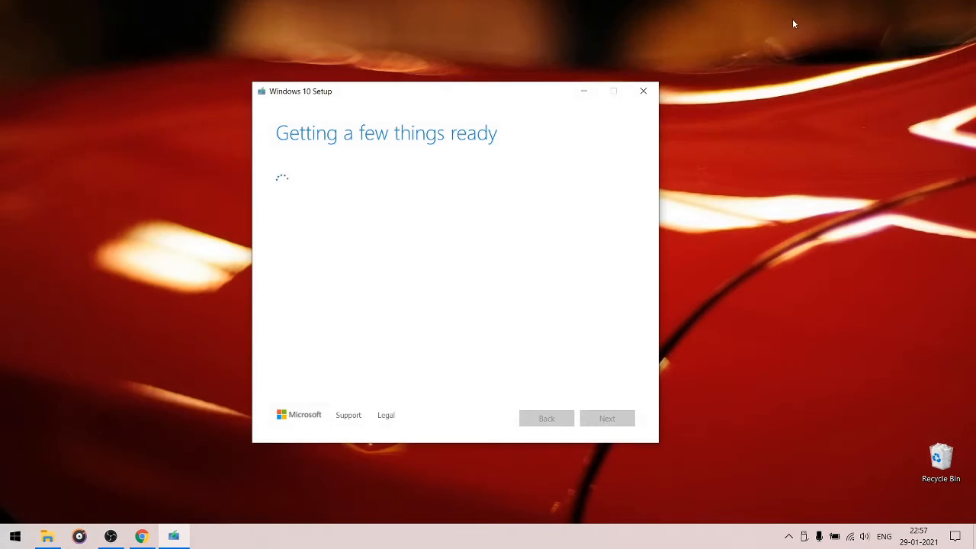
{"action": "right_click", "coordinate": [465, 27]}
{"action": "left_click", "coordinate": [505, 64]}
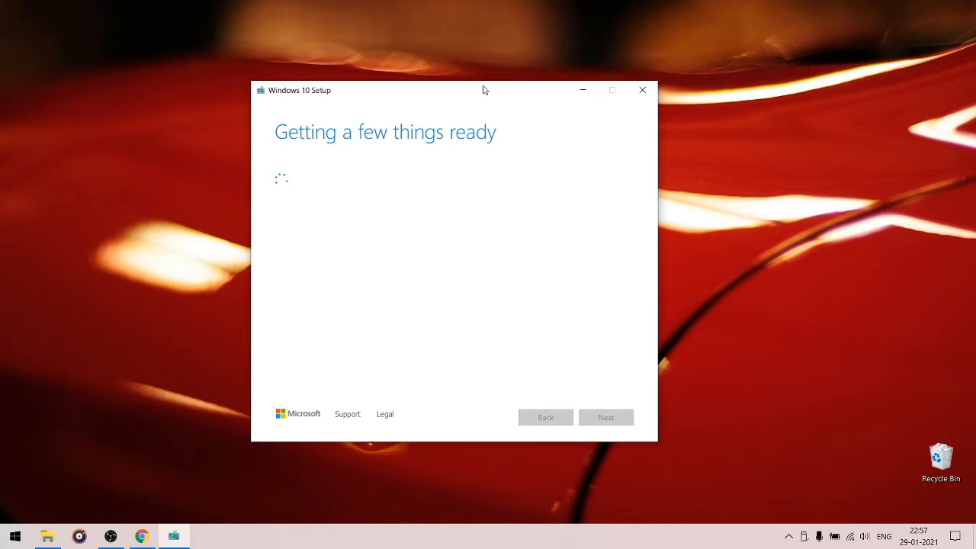
{"action": "right_click", "coordinate": [271, 60]}
{"action": "left_click", "coordinate": [322, 102]}
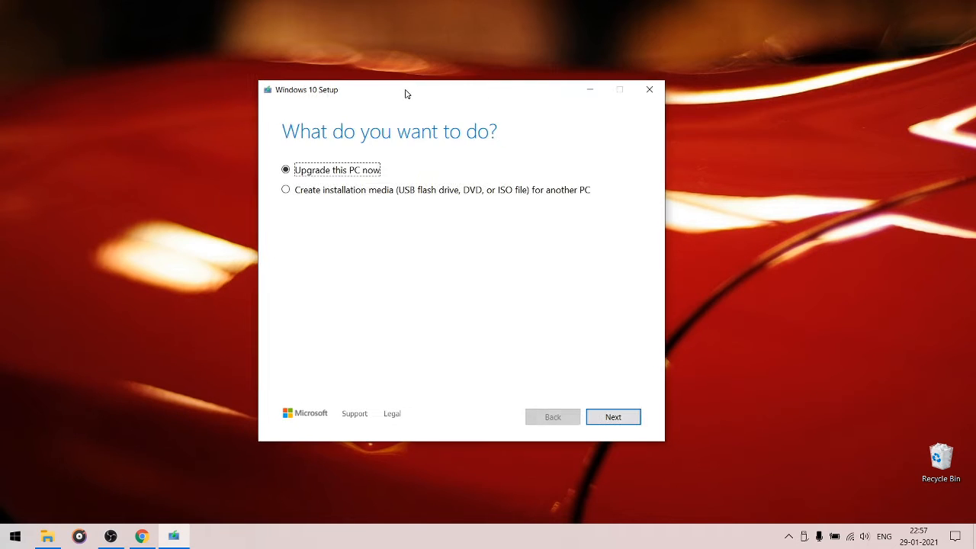
Choose to create installation media for another PC instead of upgrading this PC, and continue the setup.
{"action": "left_click", "coordinate": [327, 192]}
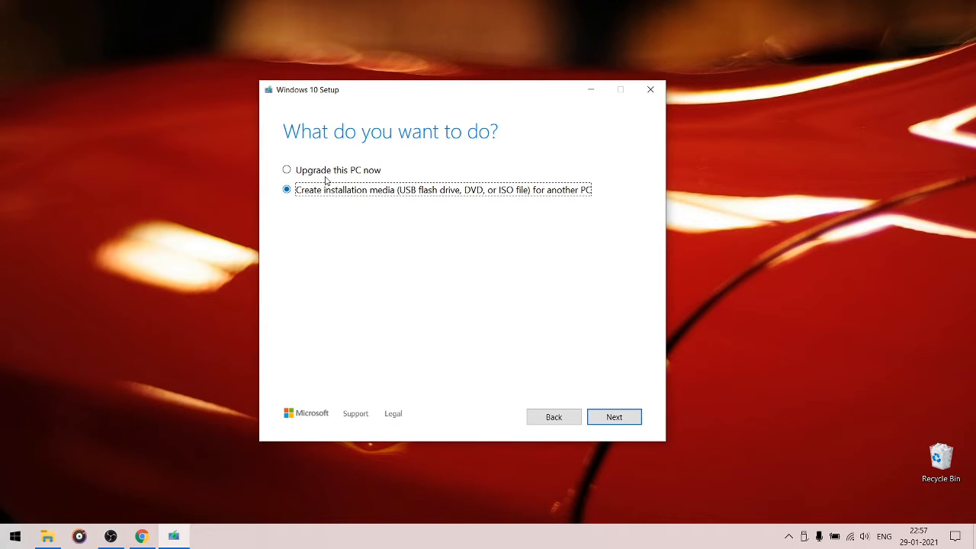
{"action": "left_click", "coordinate": [326, 172]}
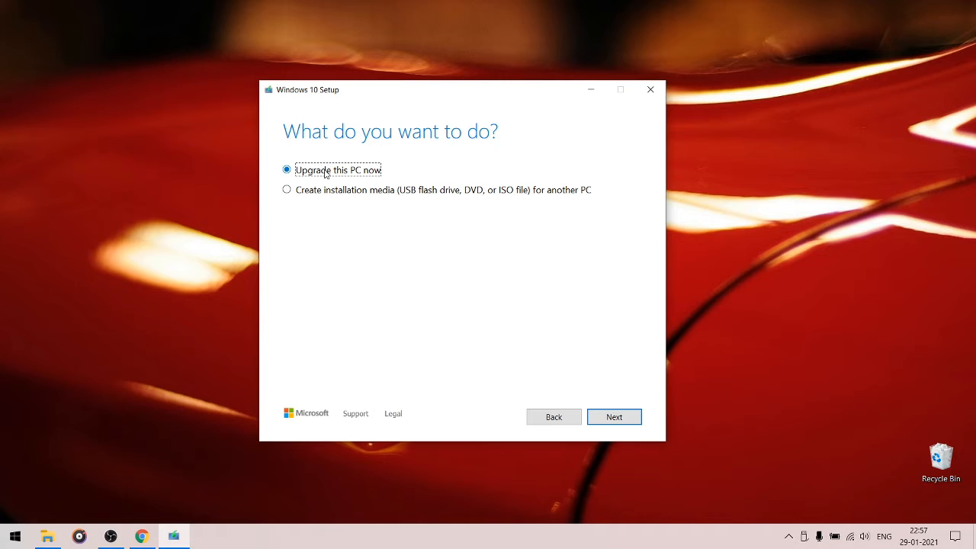
{"action": "left_click", "coordinate": [342, 193]}
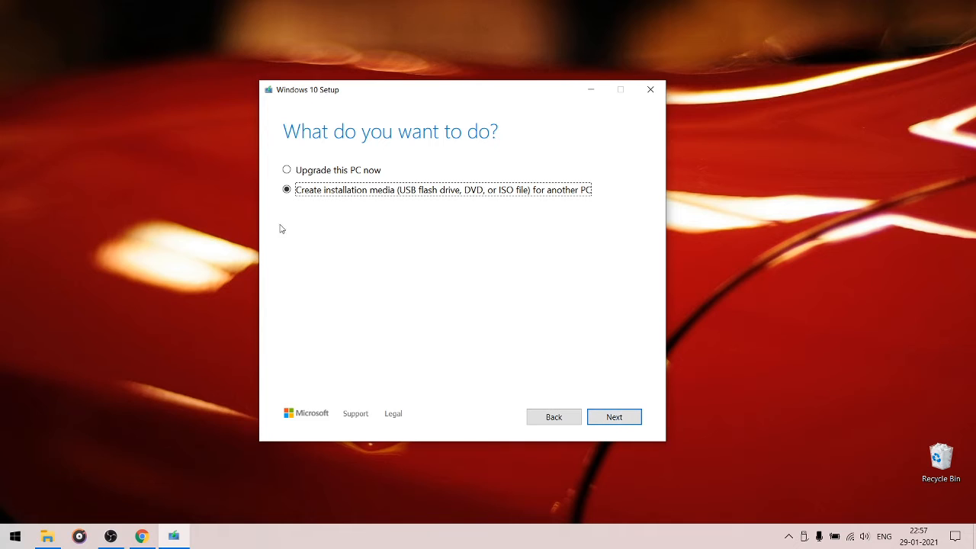
{"action": "left_click", "coordinate": [625, 421]}
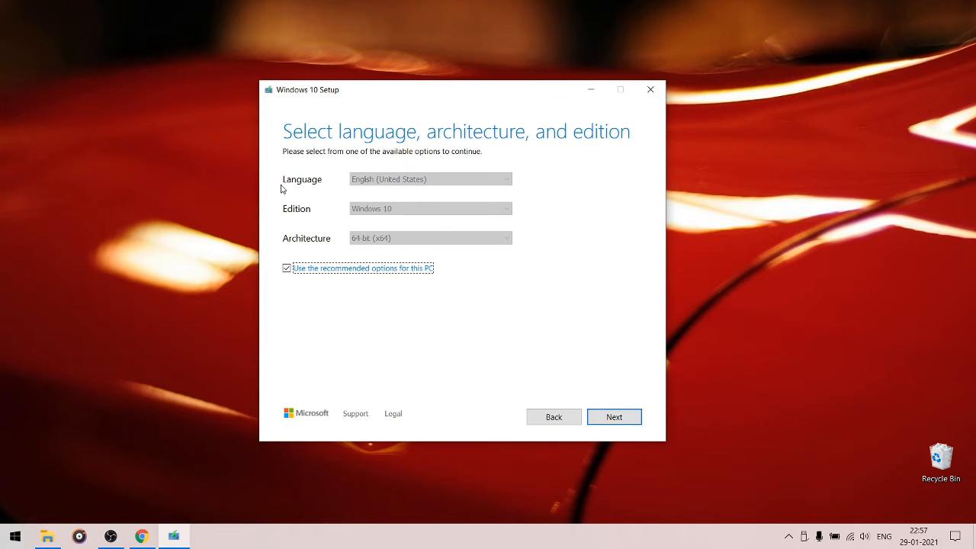
Review the architecture, edition and language choices, keep the recommended options for this PC and continue.
{"action": "left_click", "coordinate": [290, 269]}
{"action": "left_click", "coordinate": [446, 240]}
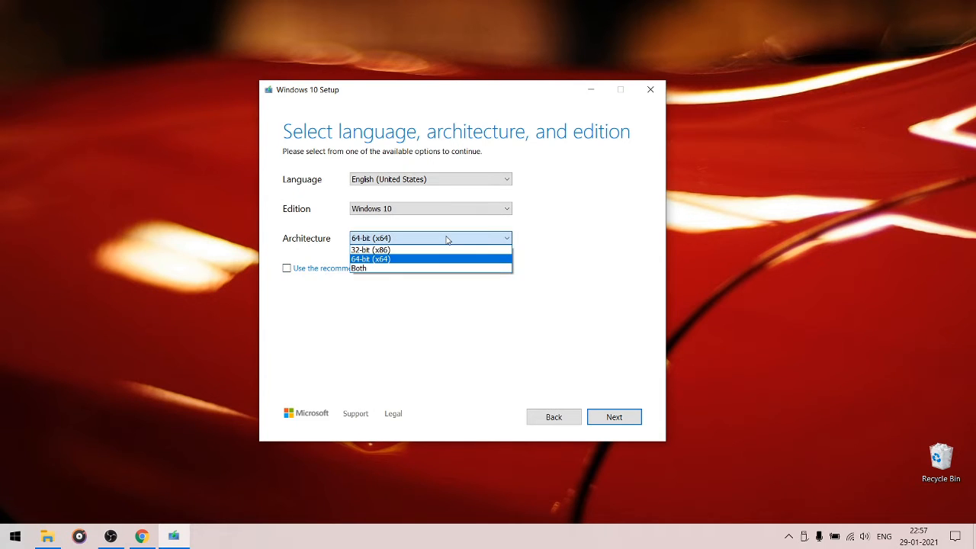
{"action": "left_click", "coordinate": [447, 240]}
{"action": "left_click", "coordinate": [448, 240]}
{"action": "left_click", "coordinate": [448, 241]}
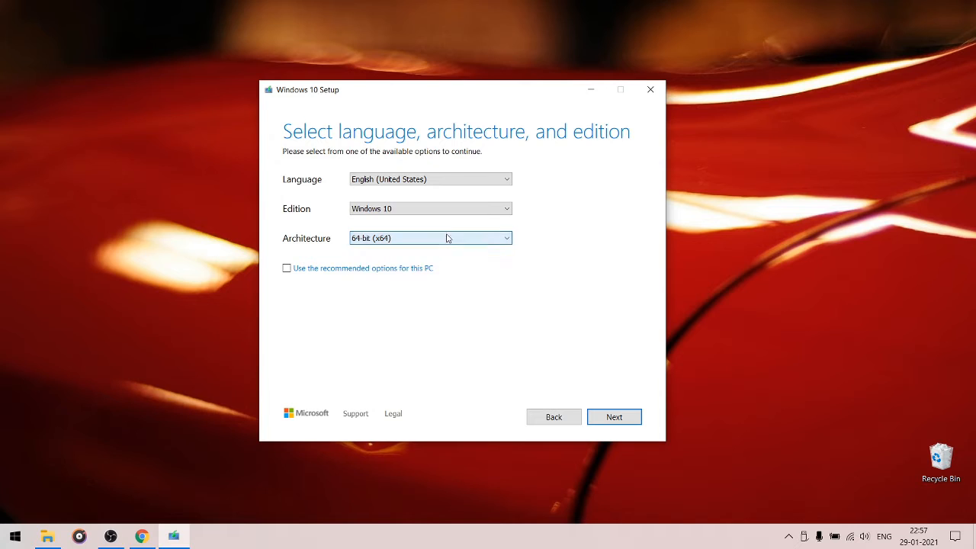
{"action": "left_click", "coordinate": [443, 210]}
{"action": "left_click", "coordinate": [444, 210]}
{"action": "left_click", "coordinate": [442, 180]}
{"action": "left_click", "coordinate": [442, 181]}
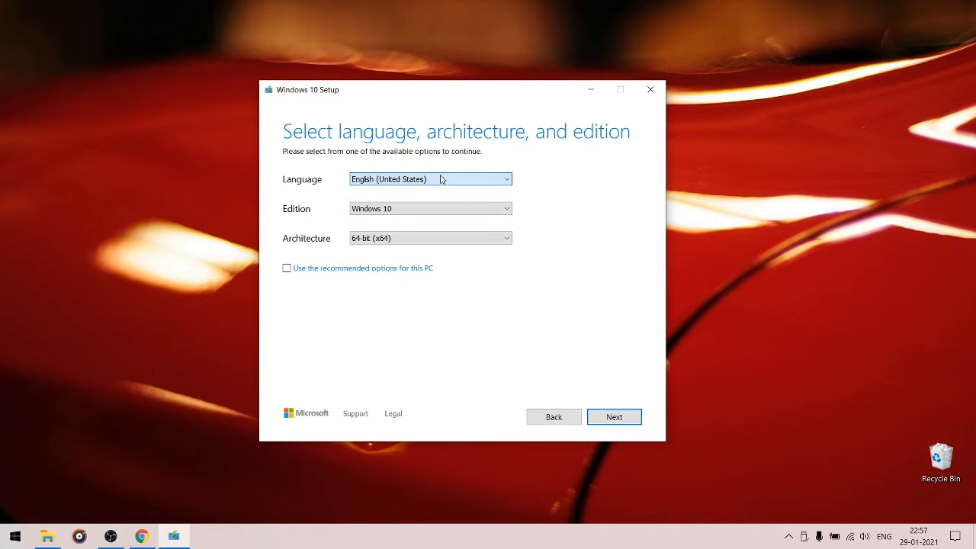
{"action": "left_click", "coordinate": [286, 268]}
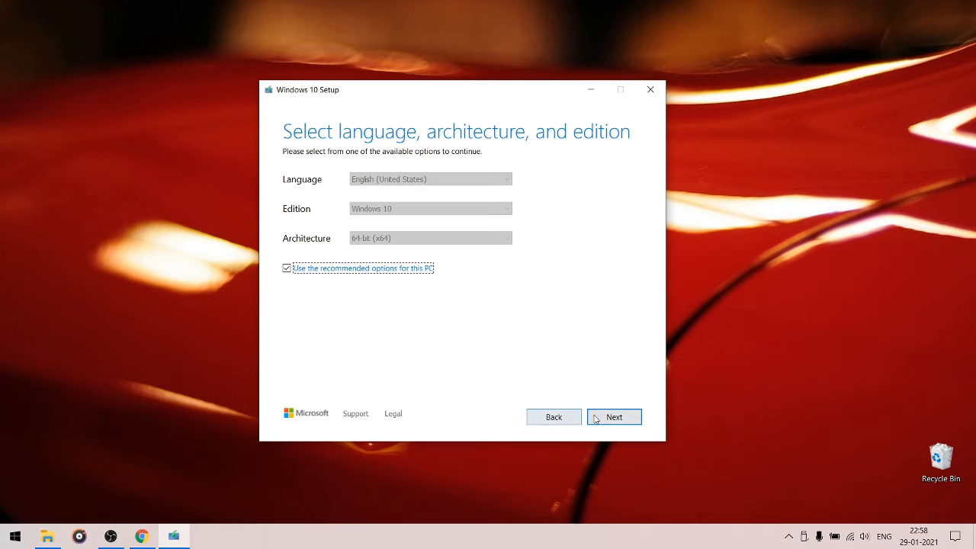
{"action": "left_click", "coordinate": [622, 423]}
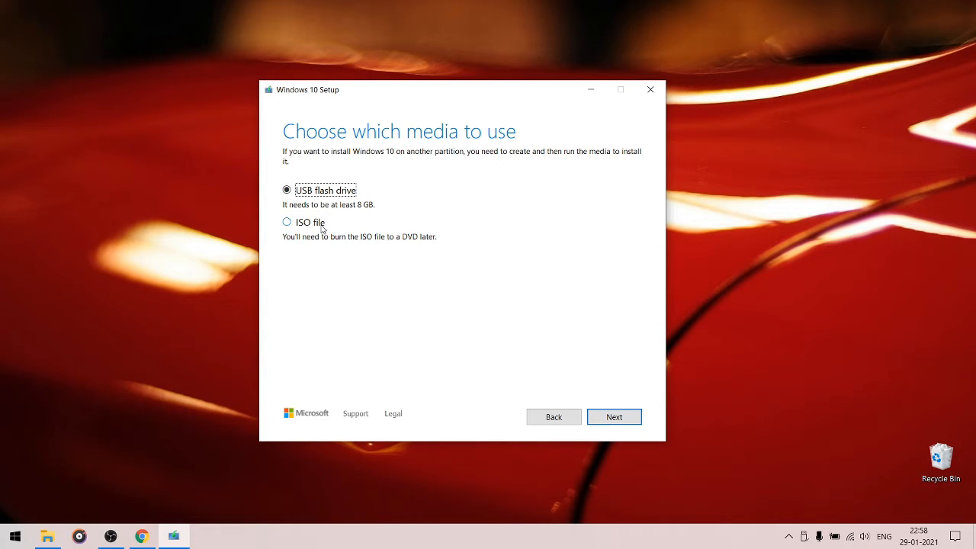
Choose USB flash drive as the media and confirm removable drive E: (No Label) as its target.
{"action": "left_click", "coordinate": [320, 227]}
{"action": "left_click", "coordinate": [295, 195]}
{"action": "left_click", "coordinate": [621, 415]}
{"action": "left_click", "coordinate": [330, 206]}
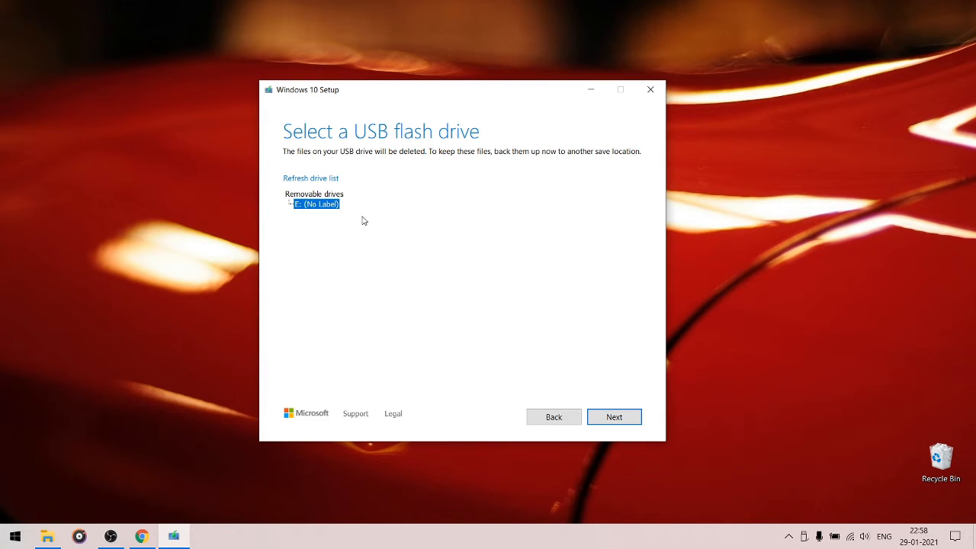
{"action": "left_click", "coordinate": [632, 420]}
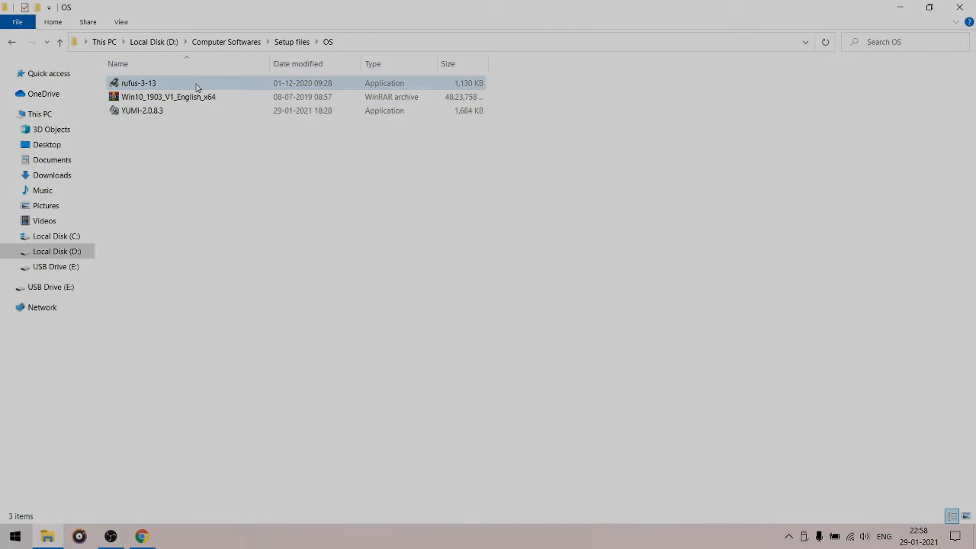
Launch rufus-3-13 from the OS folder and choose NO_LABEL (E:) [8 GB] as the device.
{"action": "double_click", "coordinate": [197, 85]}
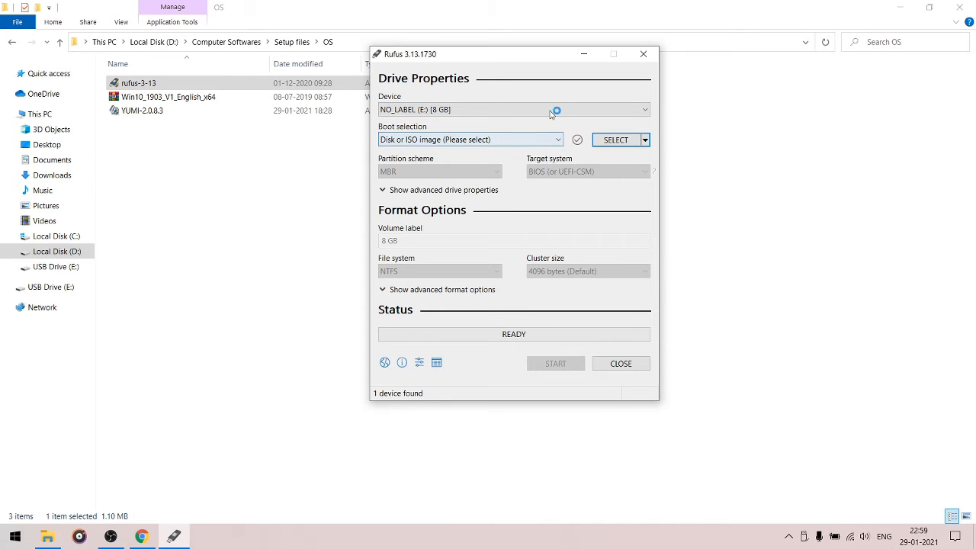
{"action": "left_click", "coordinate": [421, 111]}
{"action": "left_click", "coordinate": [423, 120]}
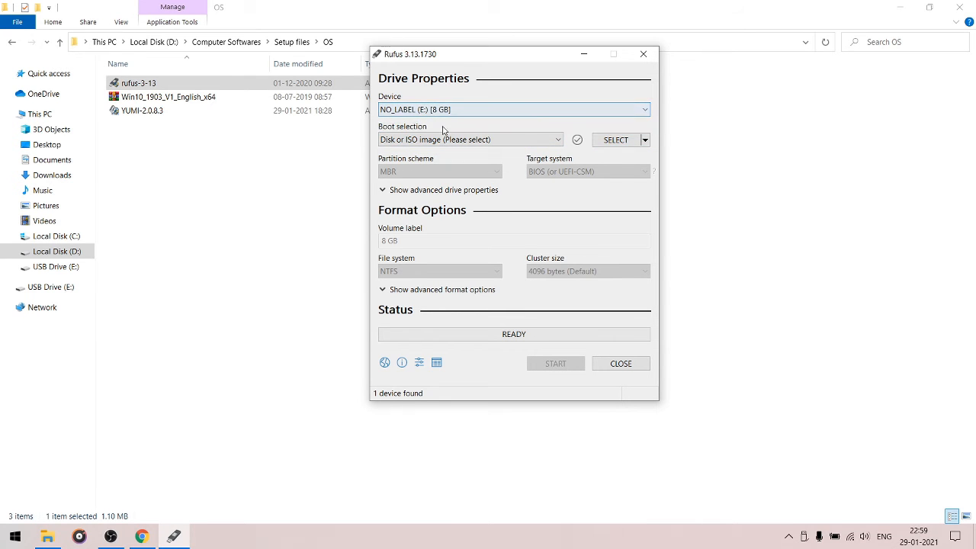
Load Win10_1903_V1_English_x64.iso as the boot image and set the image option to Standard Windows installation.
{"action": "left_click", "coordinate": [614, 140]}
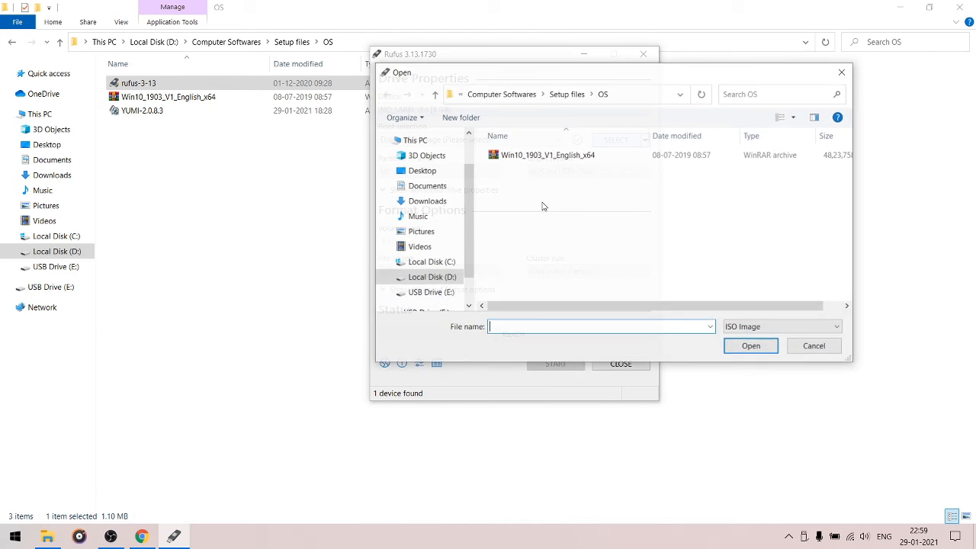
{"action": "left_click", "coordinate": [557, 155]}
{"action": "double_click", "coordinate": [557, 155]}
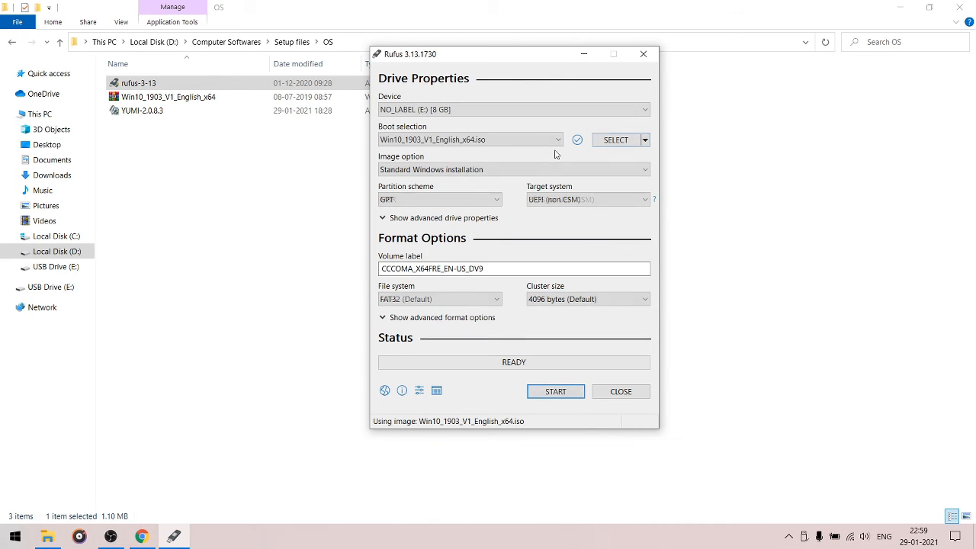
{"action": "left_click", "coordinate": [472, 169]}
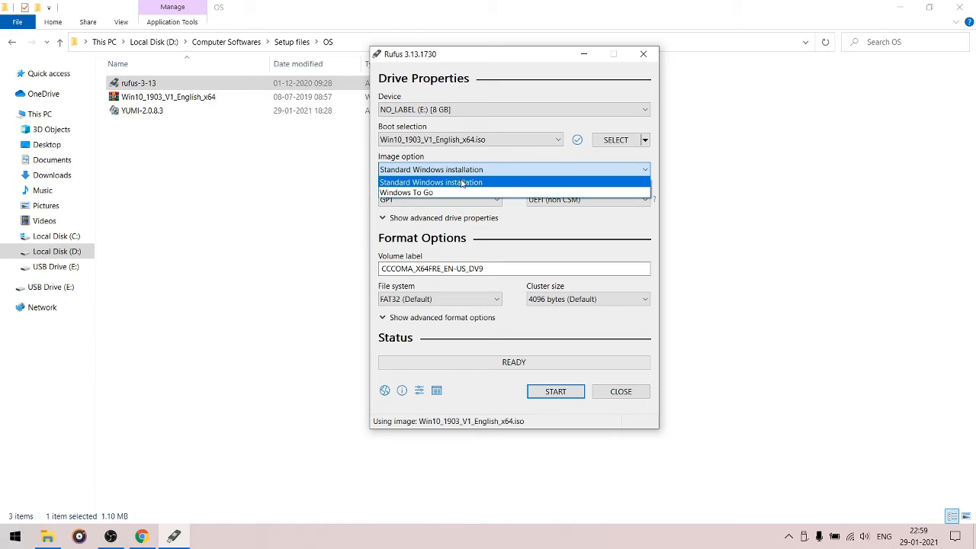
{"action": "left_click", "coordinate": [461, 183]}
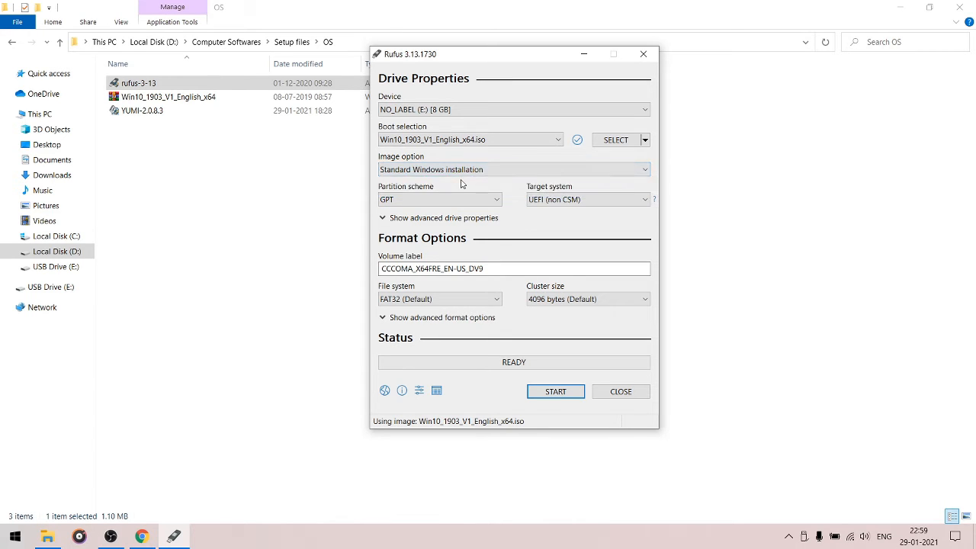
Configure the USB drive with the MBR partition scheme, the volume label Windows 10 ISO and the NTFS file system.
{"action": "left_click", "coordinate": [429, 199]}
{"action": "left_click", "coordinate": [429, 212]}
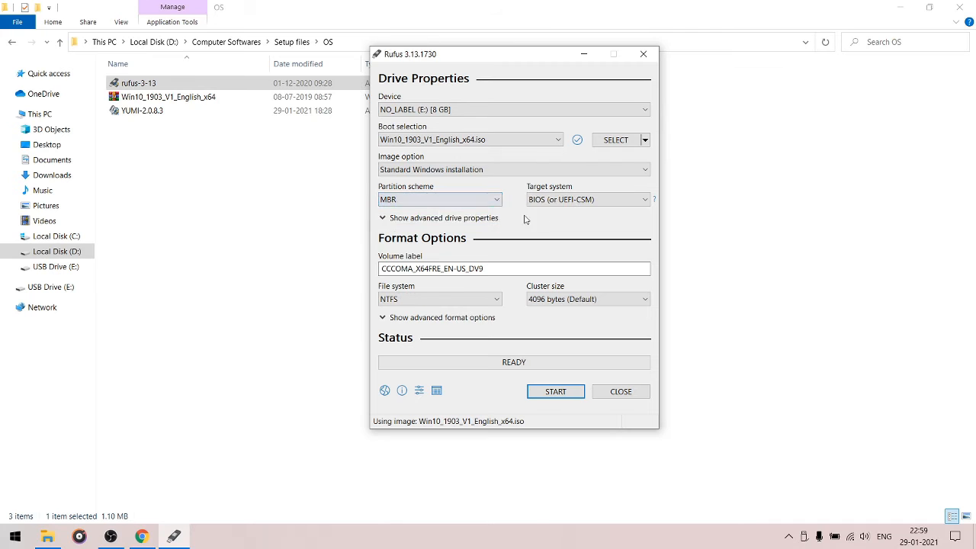
{"action": "double_click", "coordinate": [496, 268]}
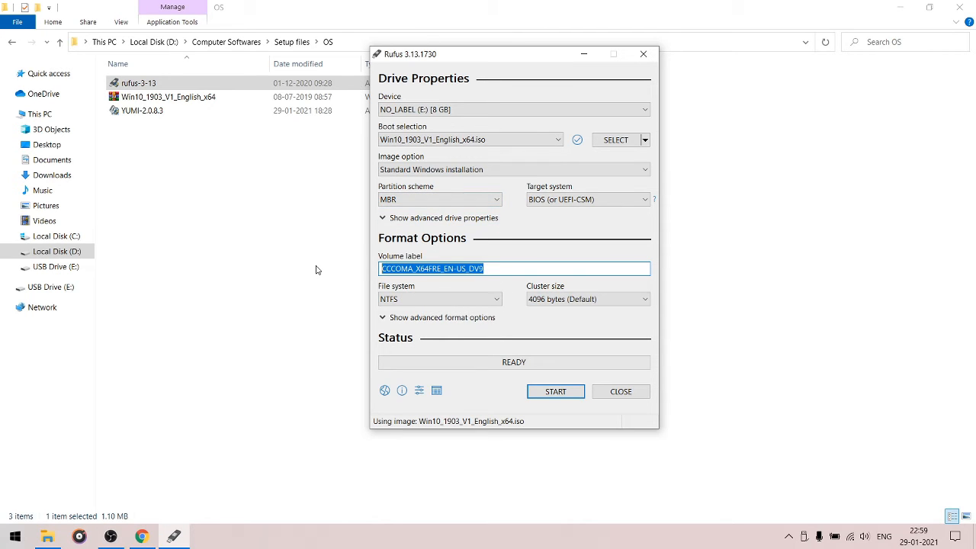
{"action": "type", "text": "Windo"}
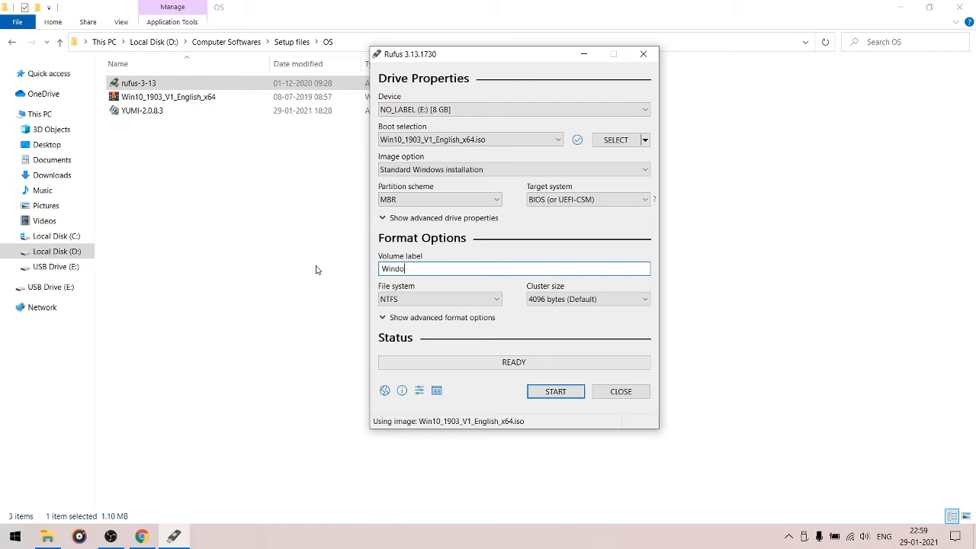
{"action": "type", "text": "ws 10 ISO"}
{"action": "left_click", "coordinate": [441, 299]}
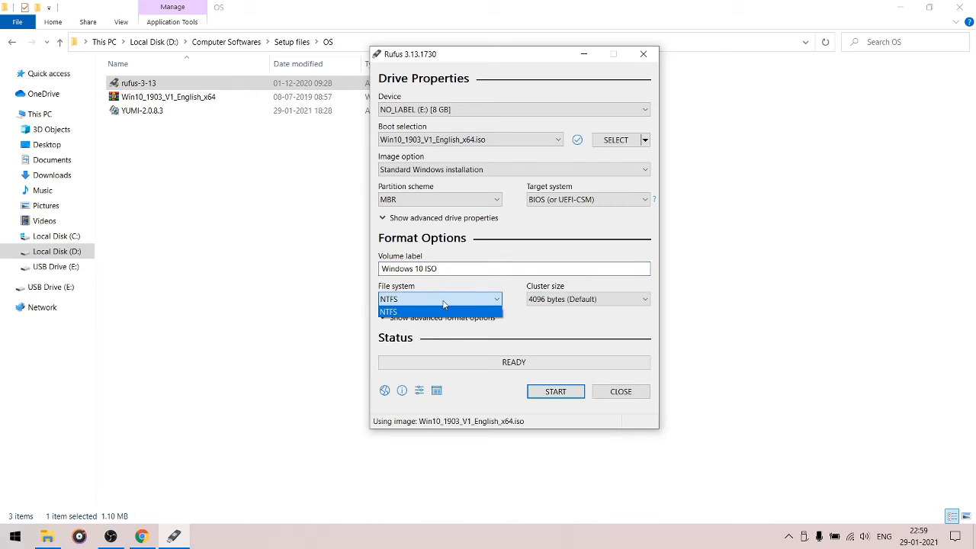
{"action": "left_click", "coordinate": [444, 311]}
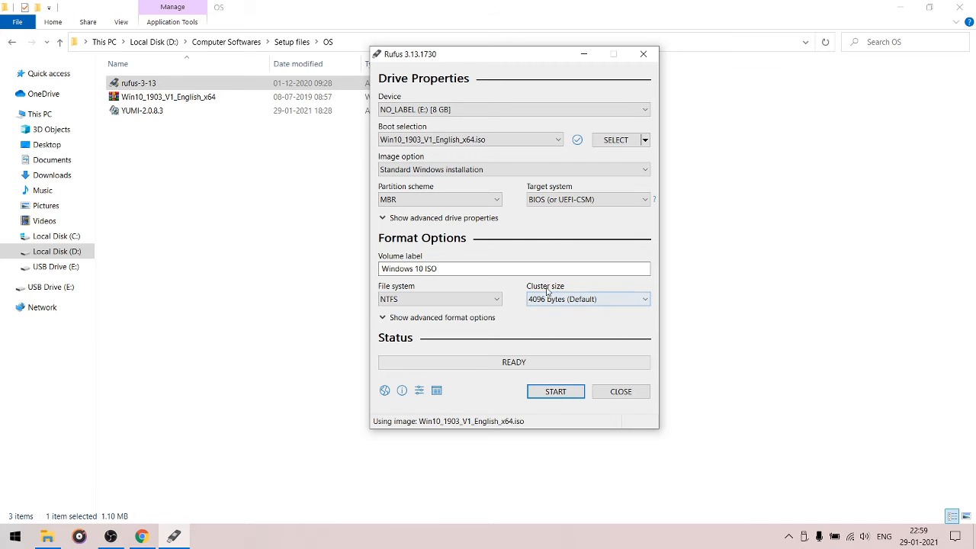
Start writing the image to the USB drive, accept erasing all its data, and close the log window.
{"action": "left_click", "coordinate": [564, 396]}
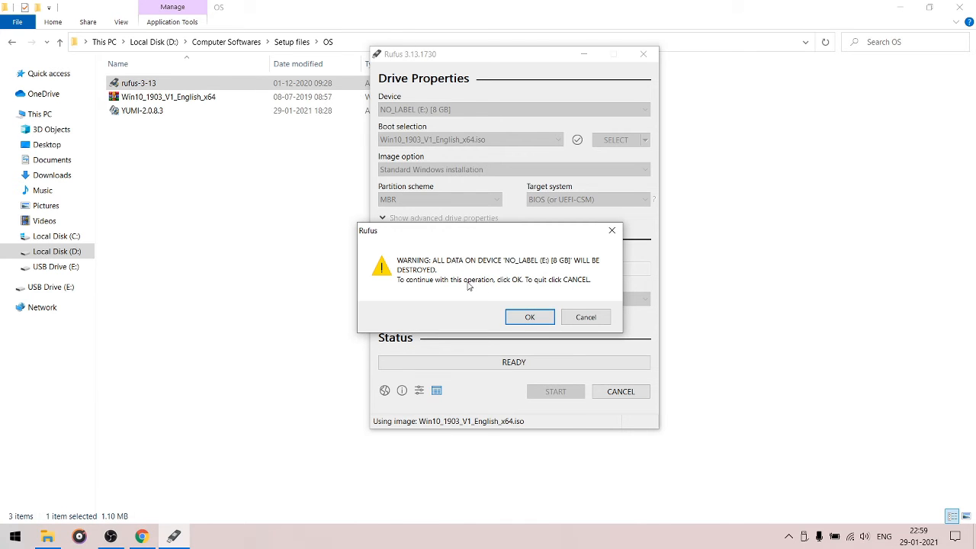
{"action": "left_click", "coordinate": [531, 313]}
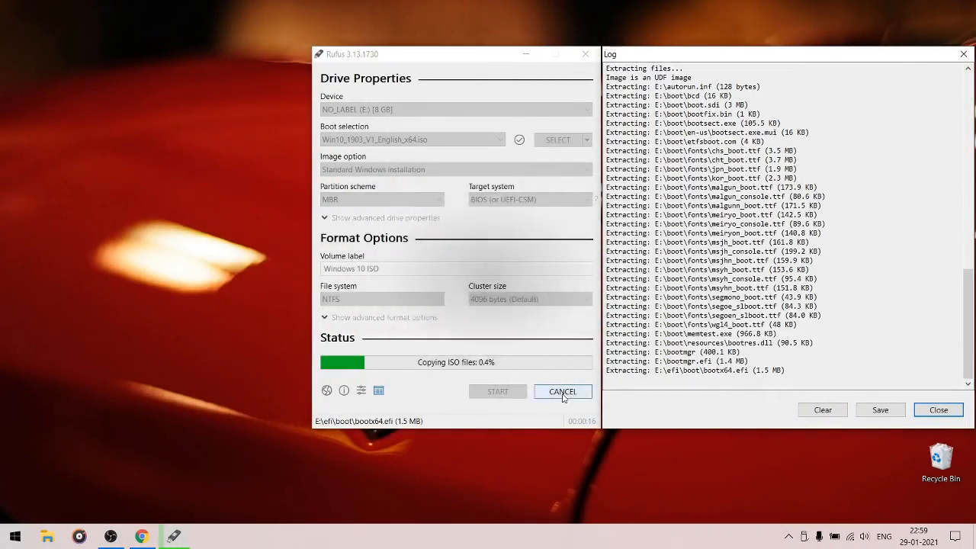
{"action": "left_click", "coordinate": [937, 409]}
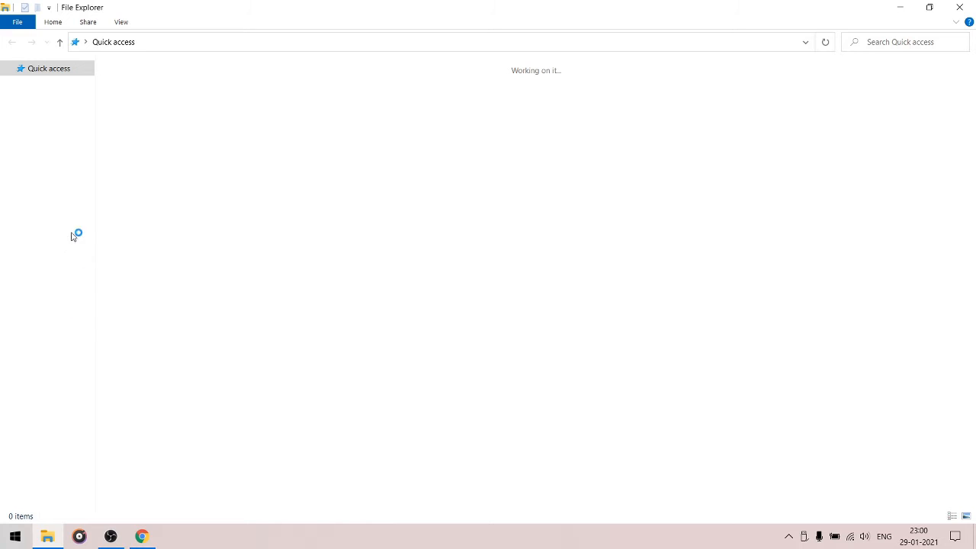
Launch YUMI-2.0.8.3 from Computer Softwares > Setup files > OS on drive D: and accept its license agreement.
{"action": "left_click", "coordinate": [72, 251]}
{"action": "double_click", "coordinate": [156, 111]}
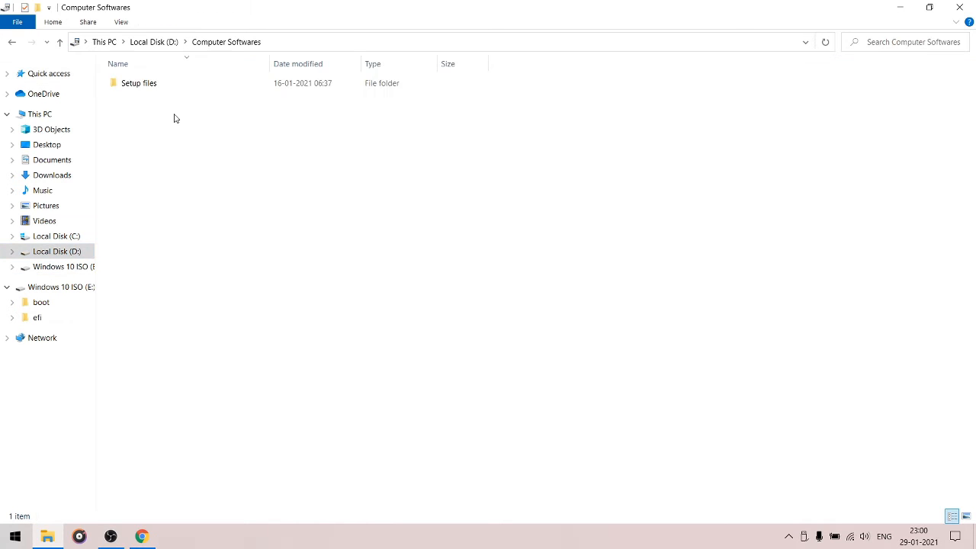
{"action": "double_click", "coordinate": [167, 85]}
{"action": "double_click", "coordinate": [168, 85]}
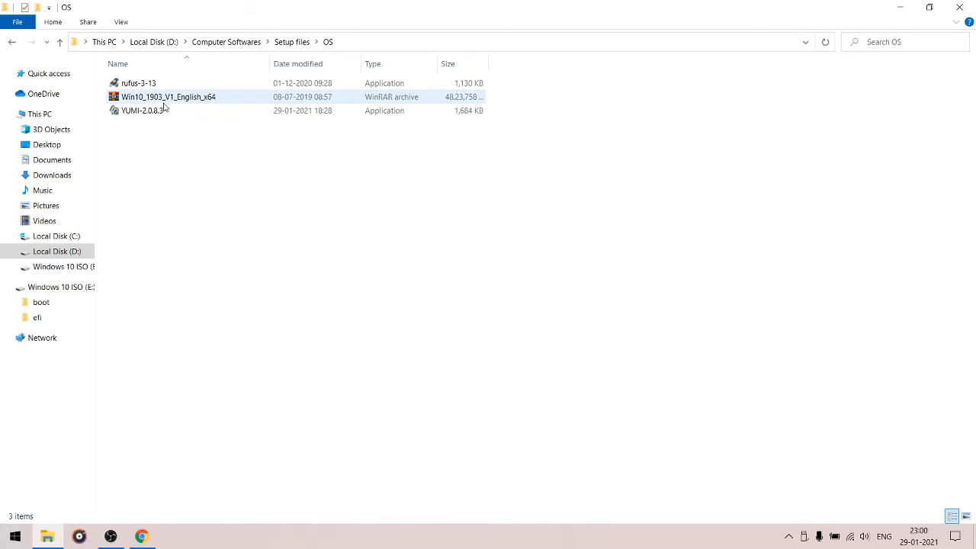
{"action": "double_click", "coordinate": [164, 110]}
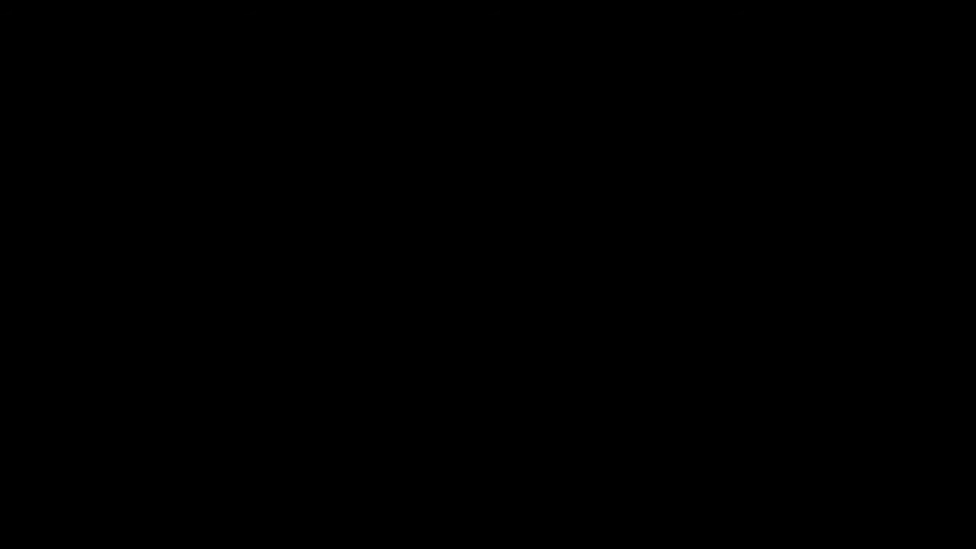
{"action": "left_click", "coordinate": [555, 371]}
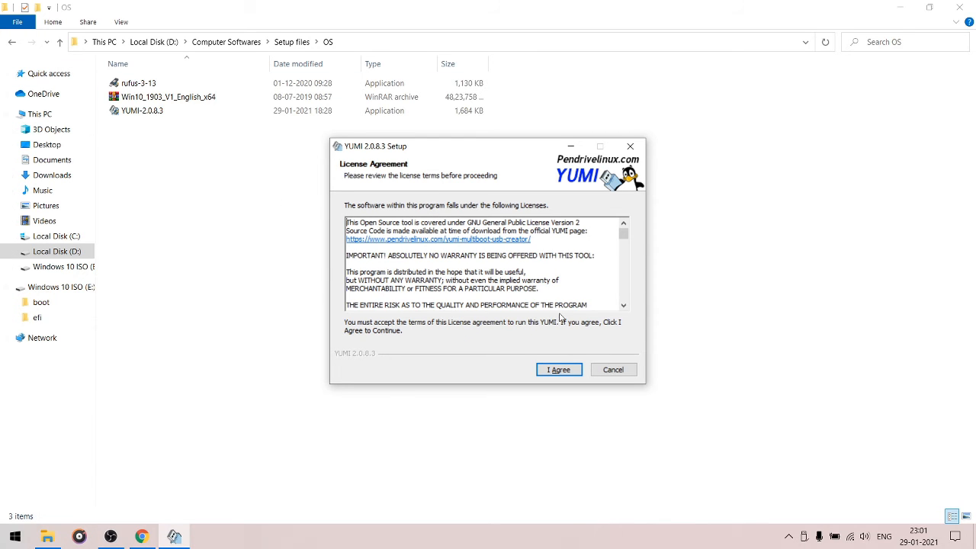
{"action": "left_click", "coordinate": [562, 369]}
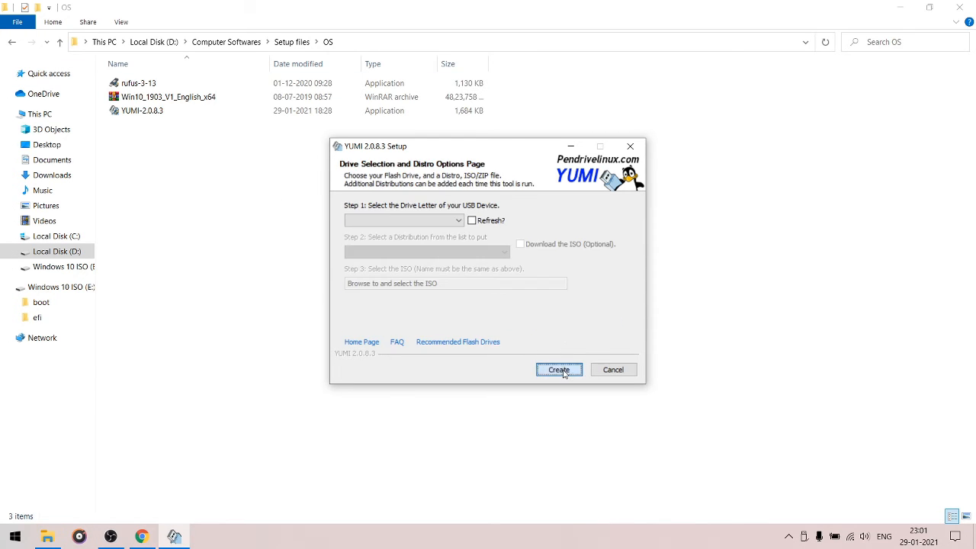
Select E: (Disk 1) Windows 10 ISO as the USB device and enable NTFS formatting for it.
{"action": "left_click", "coordinate": [455, 221]}
{"action": "left_click", "coordinate": [444, 232]}
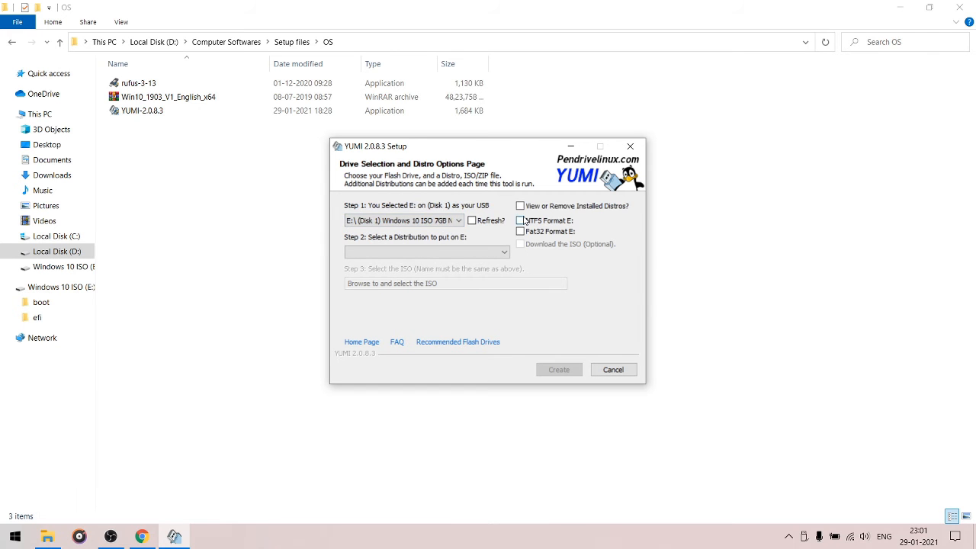
{"action": "left_click", "coordinate": [522, 220]}
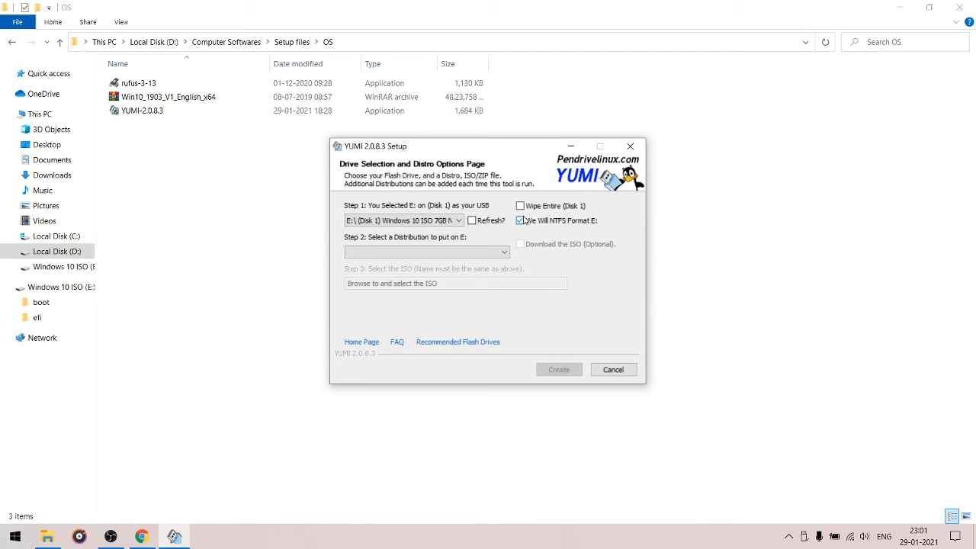
Choose Single Windows Vista/7/8/10 Installer as the distribution and load Win10_1903_V1_English_x64.iso as its image.
{"action": "left_click", "coordinate": [469, 256]}
{"action": "left_click_drag", "start_coordinate": [504, 283], "coordinate": [505, 492]}
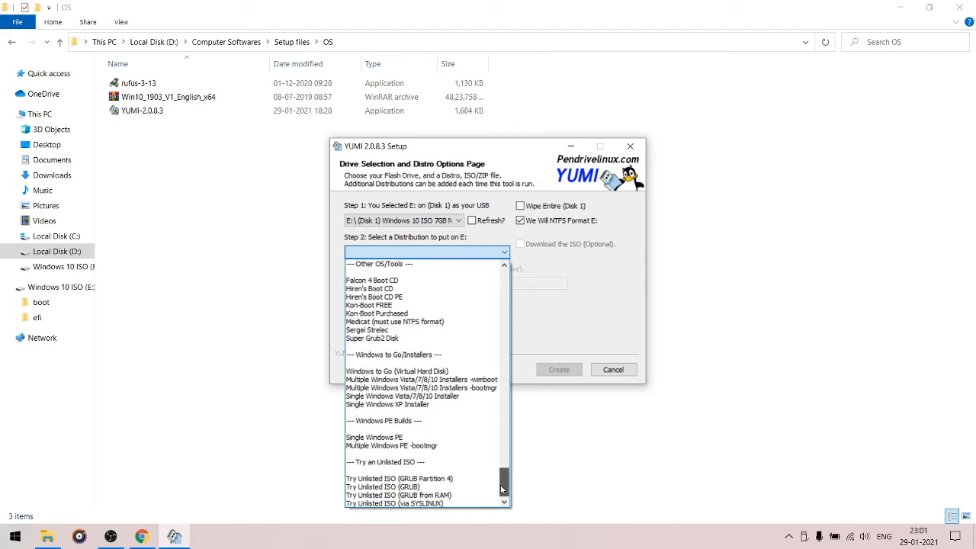
{"action": "left_click", "coordinate": [423, 396]}
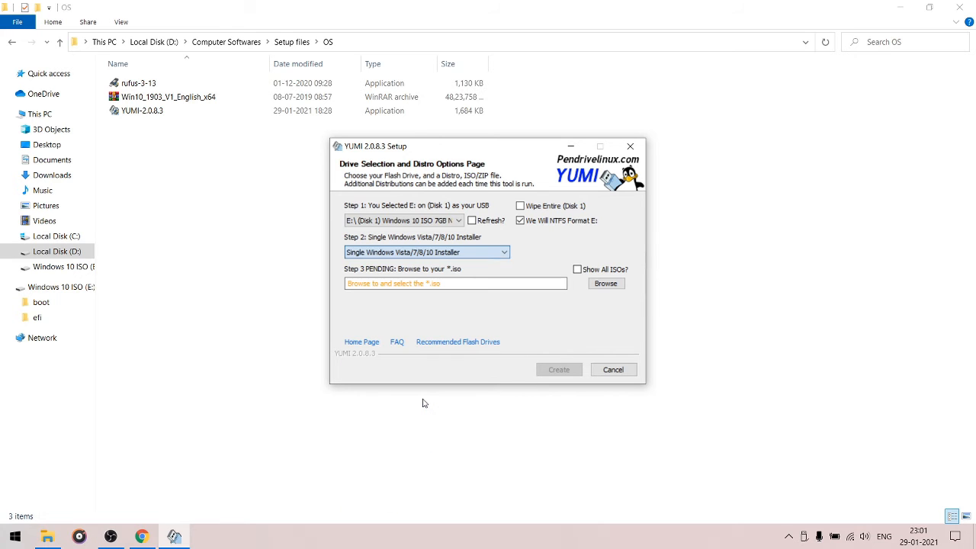
{"action": "left_click", "coordinate": [603, 284]}
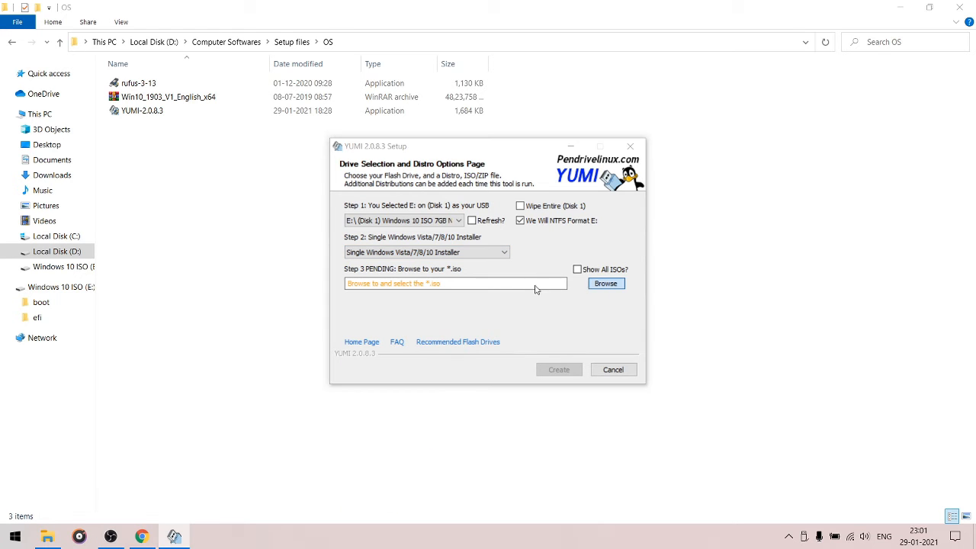
{"action": "double_click", "coordinate": [514, 258]}
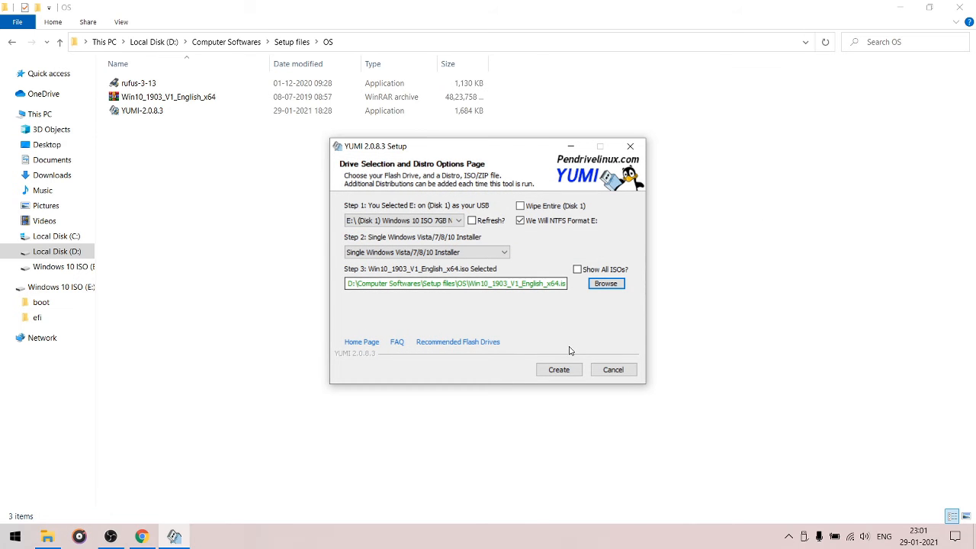
Start creating the bootable drive, confirm the formatting of drive E:, and close the File Explorer window.
{"action": "left_click", "coordinate": [560, 369]}
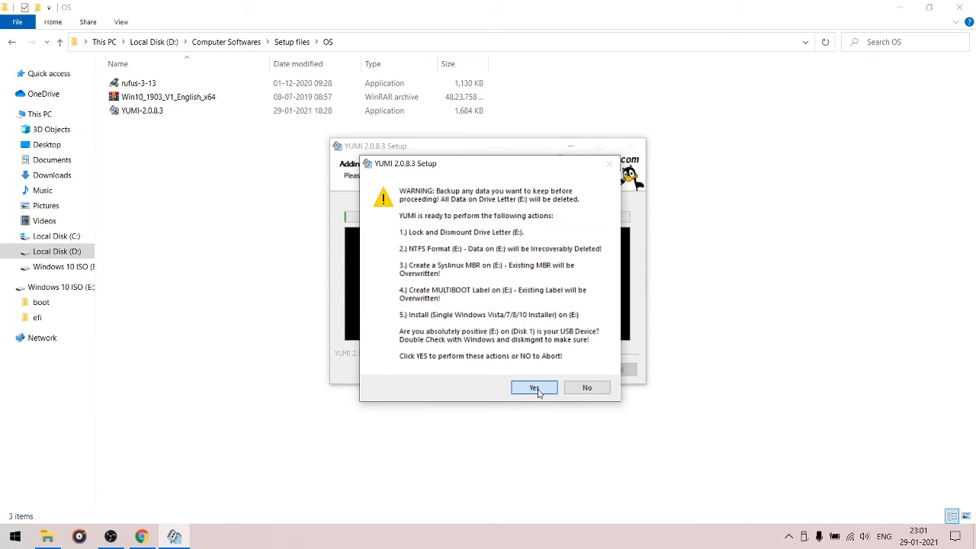
{"action": "left_click", "coordinate": [535, 388]}
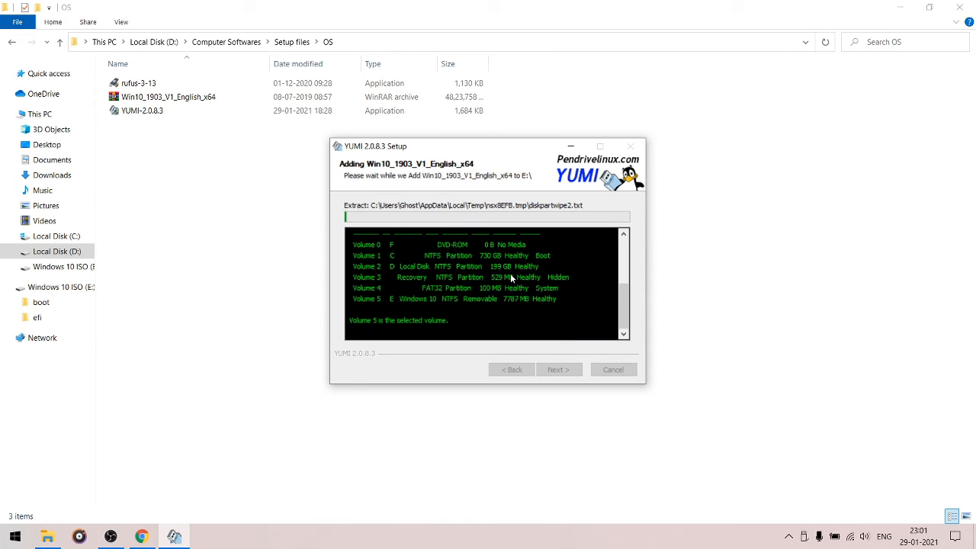
{"action": "left_click", "coordinate": [959, 7]}
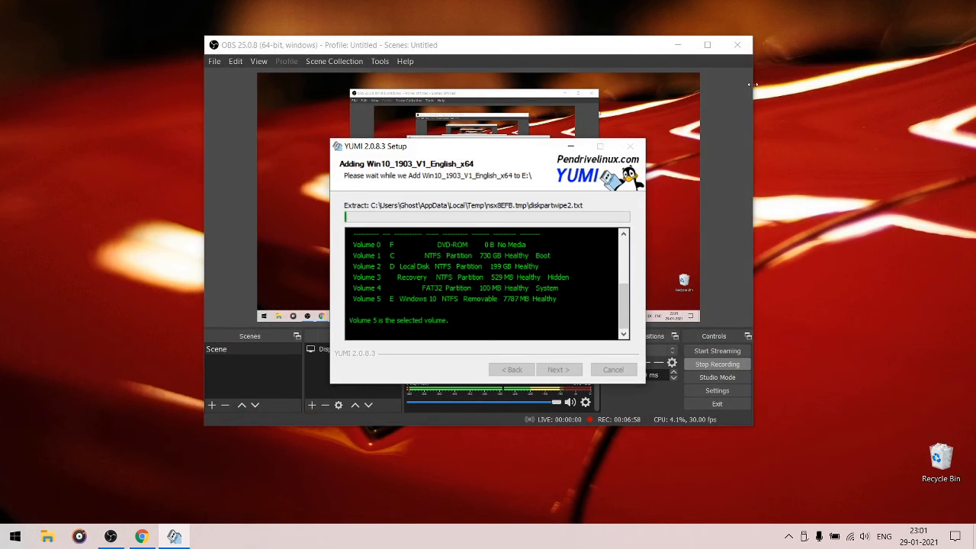
{"action": "right_click", "coordinate": [837, 135]}
{"action": "left_click", "coordinate": [841, 175]}
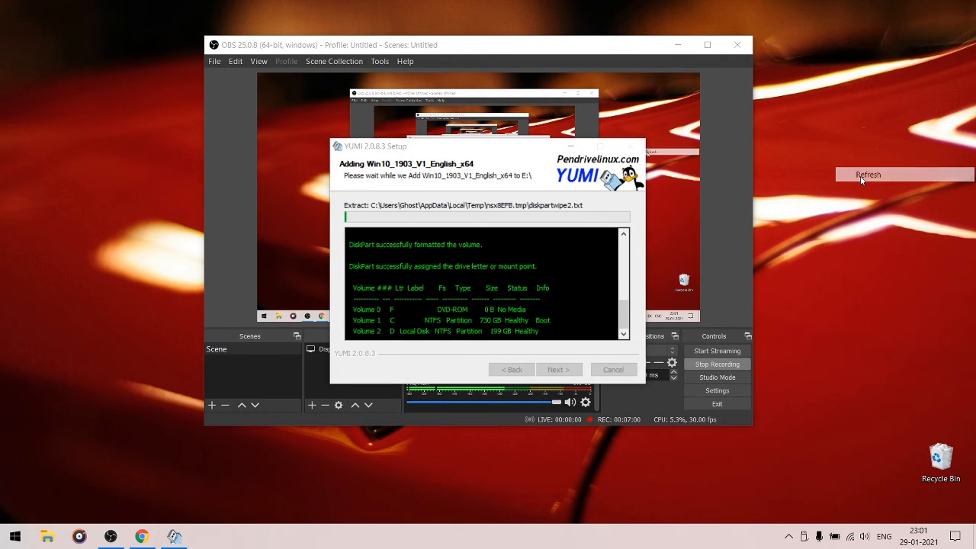
Show the desktop, open a Command Prompt with cmd.exe and start diskpart with administrator permission.
{"action": "key", "text": "super+d"}
{"action": "key", "text": "super+r"}
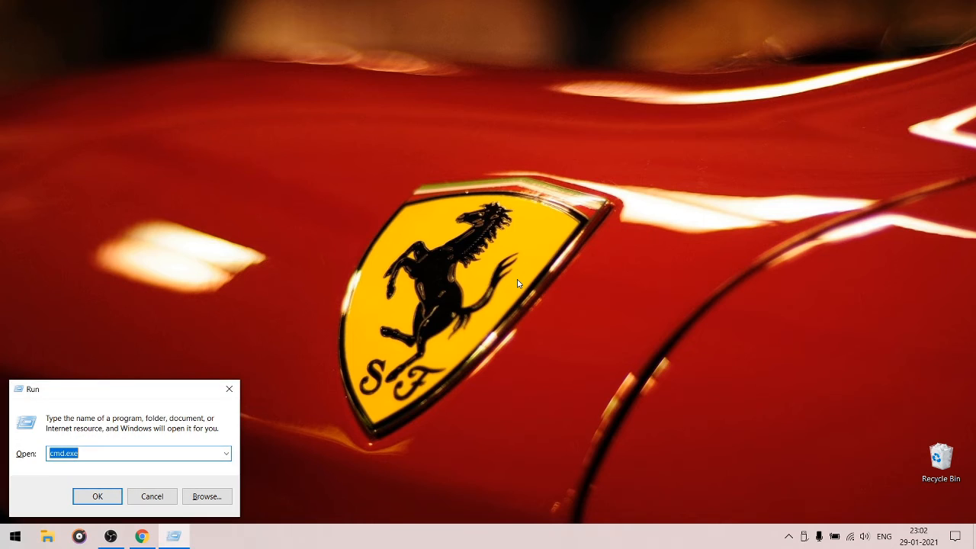
{"action": "key", "text": "Return"}
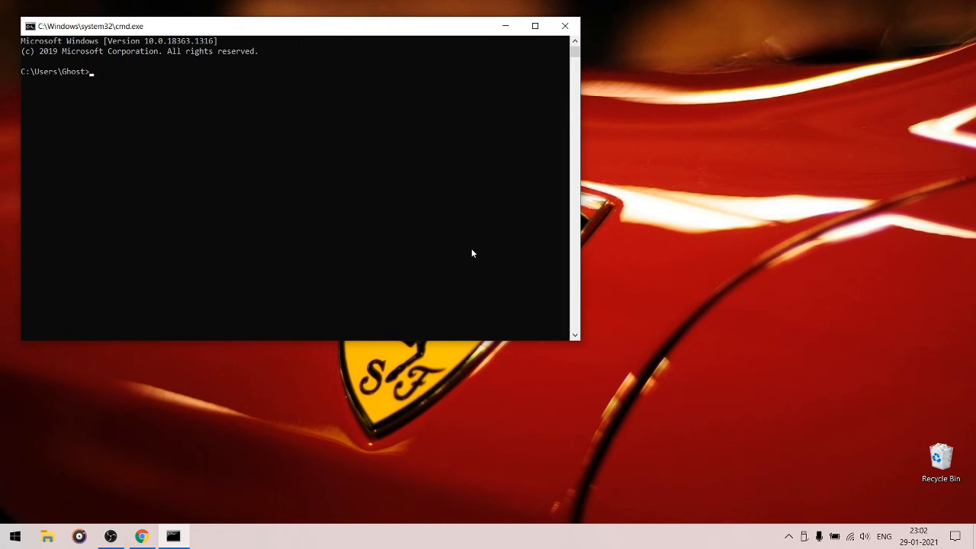
{"action": "type", "text": "diskpart"}
{"action": "key", "text": "Return"}
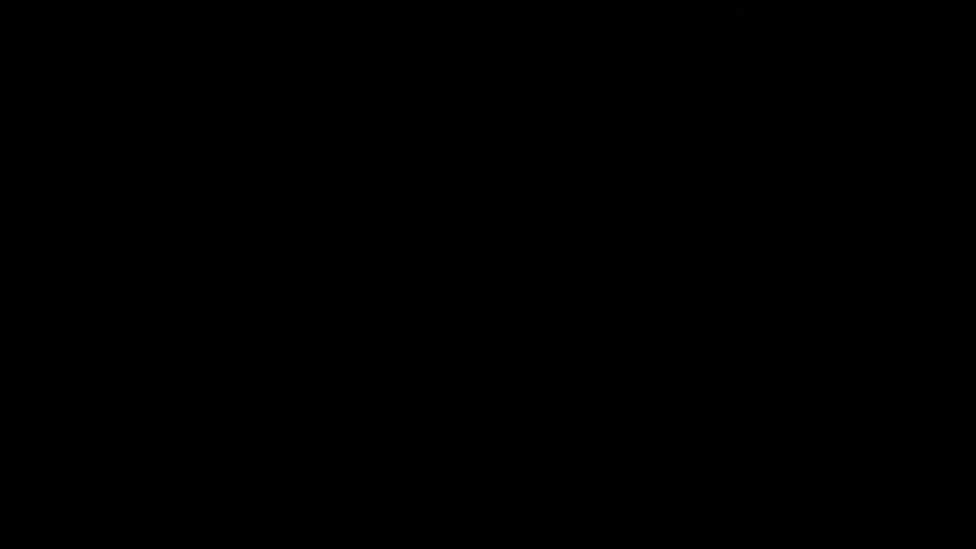
{"action": "key", "text": "alt+y"}
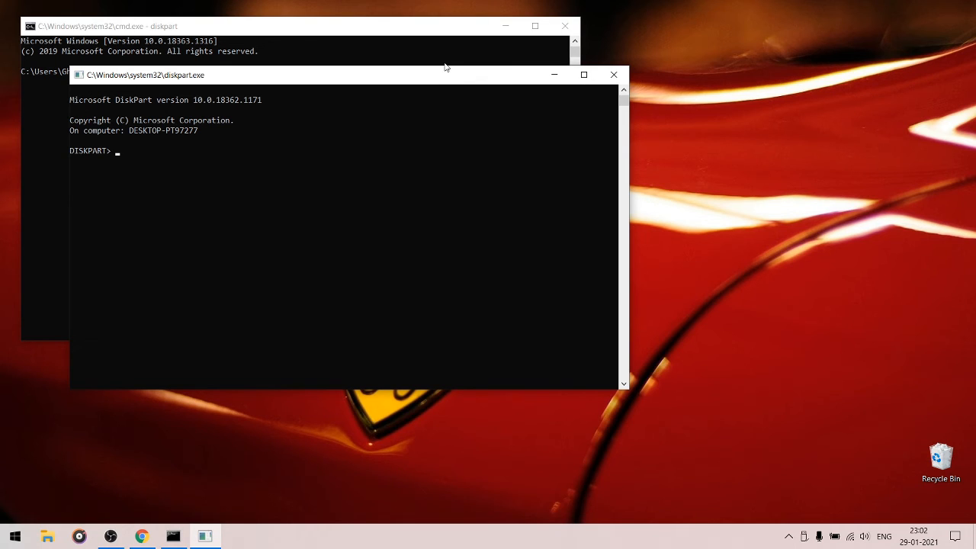
List the disks in DiskPart, select disk 1 and clean it.
{"action": "type", "text": "list"}
{"action": "type", "text": " disk"}
{"action": "key", "text": "Return"}
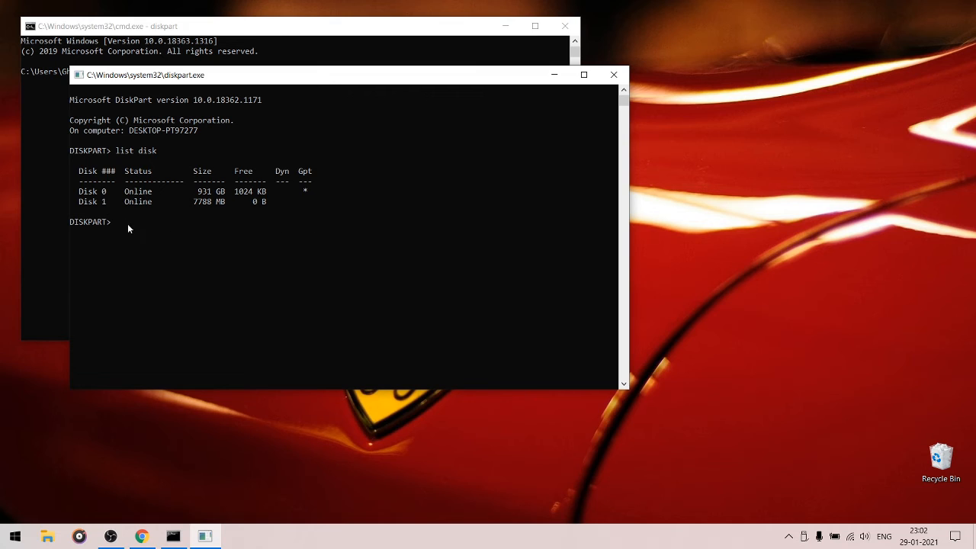
{"action": "type", "text": "select disk 1"}
{"action": "key", "text": "Return"}
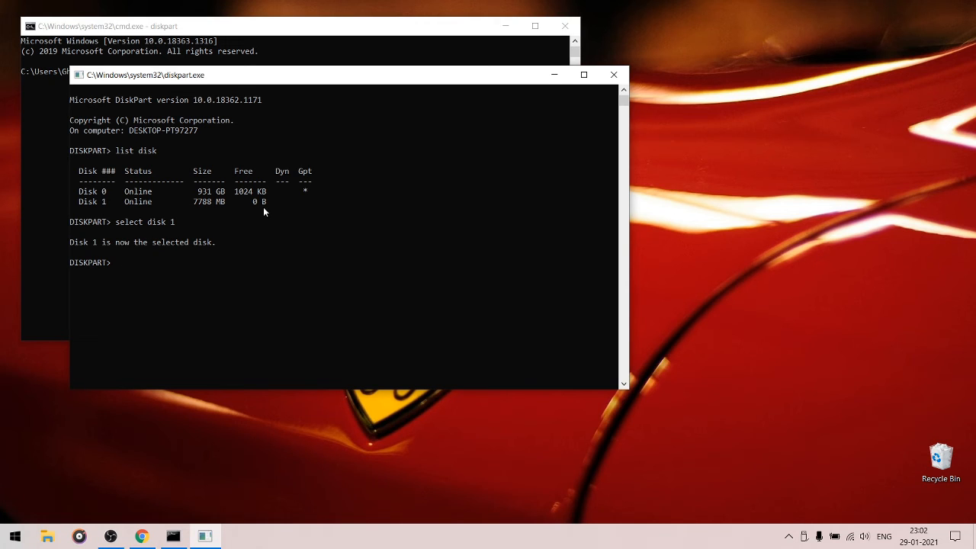
{"action": "type", "text": "clean"}
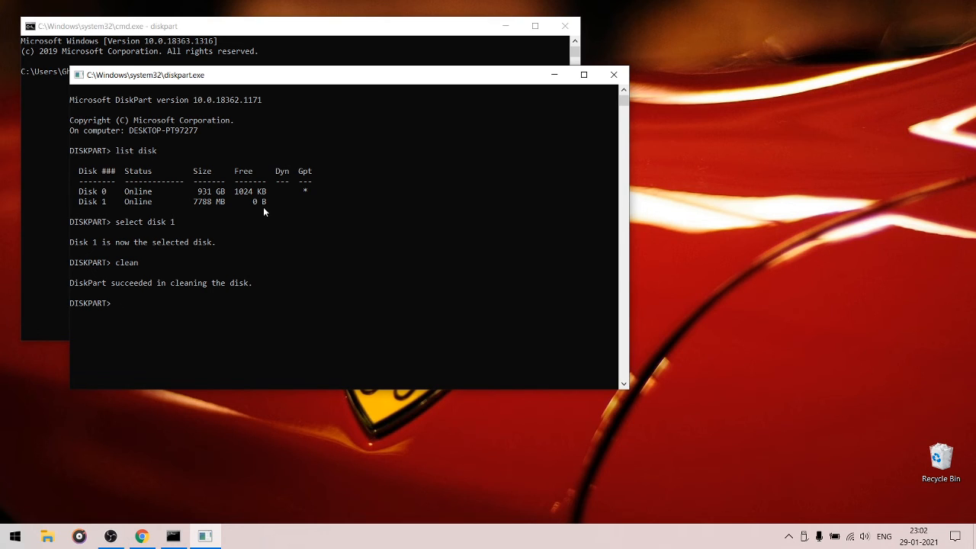
Create a primary partition on the selected disk and mark it as active.
{"action": "type", "text": "te partition primary"}
{"action": "key", "text": "Return"}
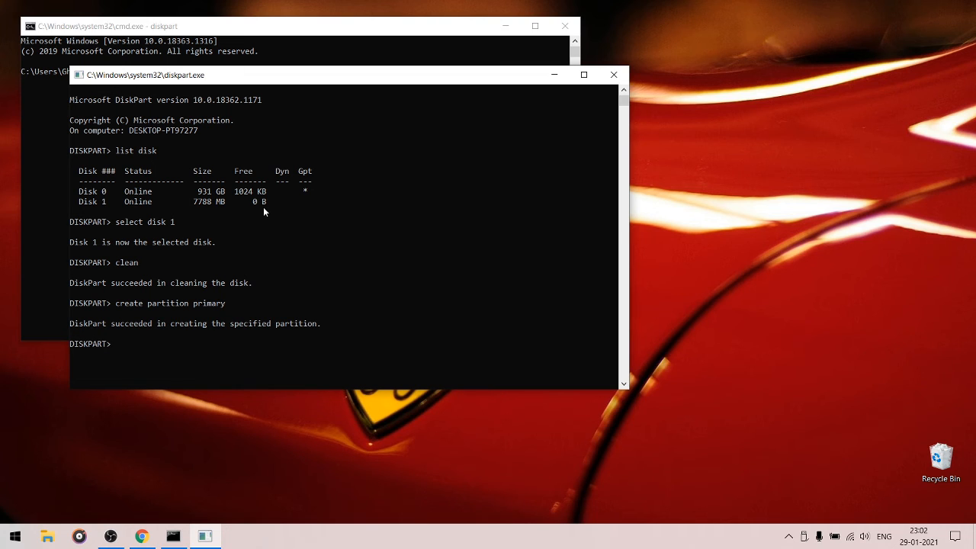
{"action": "type", "text": "active"}
{"action": "key", "text": "Return"}
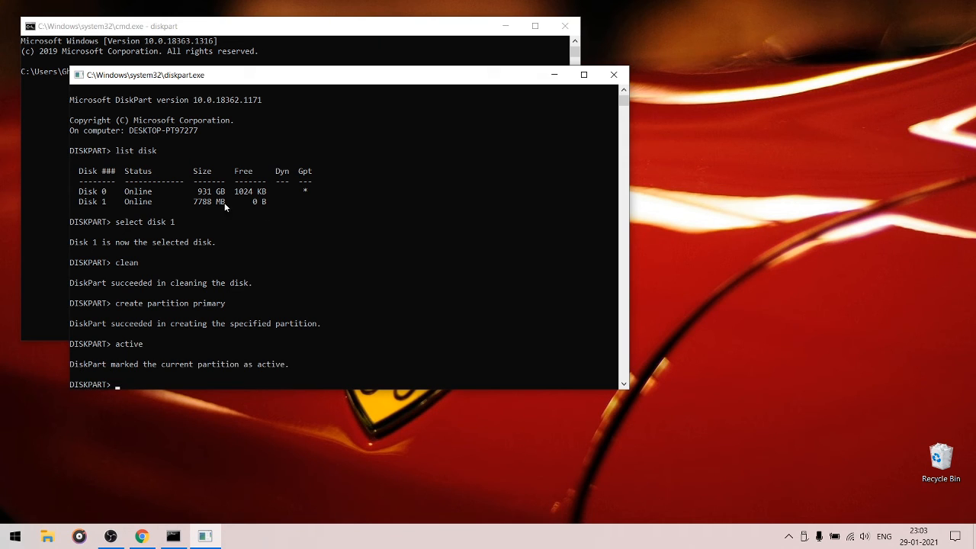
Quick-format the new partition with format fs=ntfs quick and exit DiskPart.
{"action": "scroll", "coordinate": [180, 253], "scroll_direction": "down", "scroll_amount": 3}
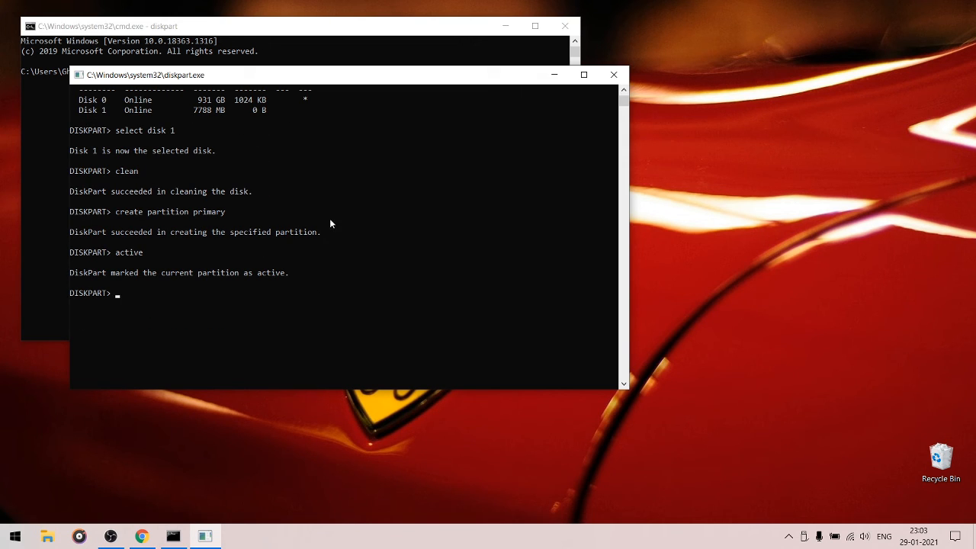
{"action": "type", "text": "format fs=ntfs quick"}
{"action": "key", "text": "Return"}
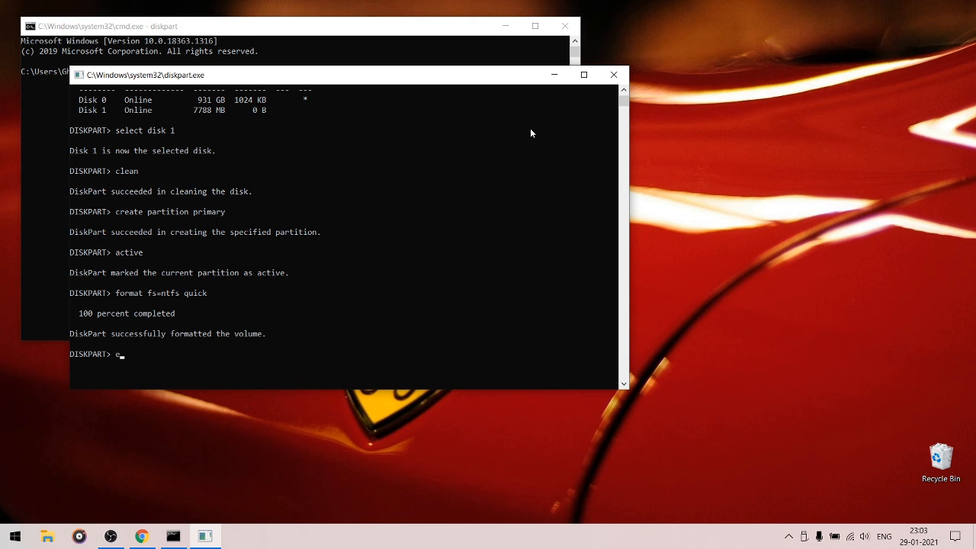
{"action": "type", "text": "xit"}
{"action": "key", "text": "Return"}
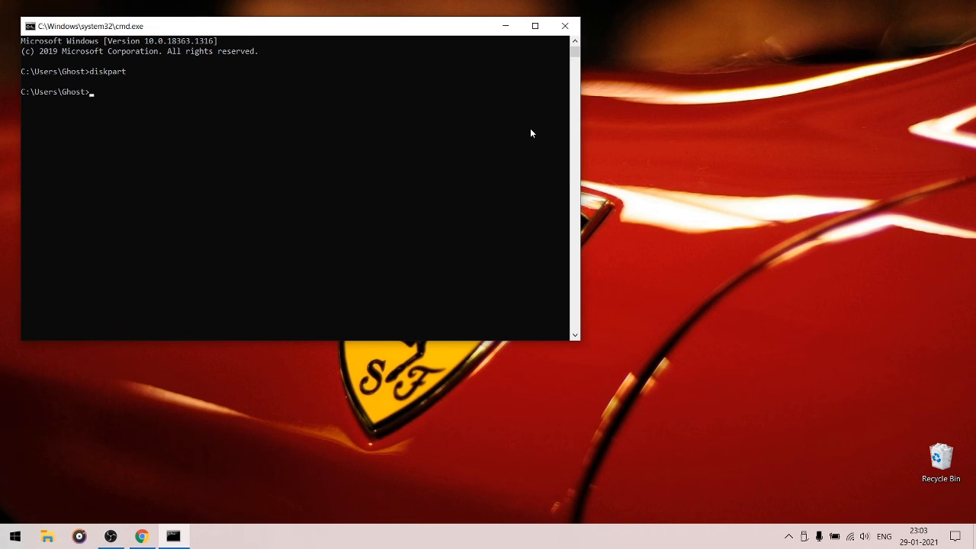
Exit the Command Prompt and open Local Disk (D:) in File Explorer.
{"action": "type", "text": "exit"}
{"action": "key", "text": "Return"}
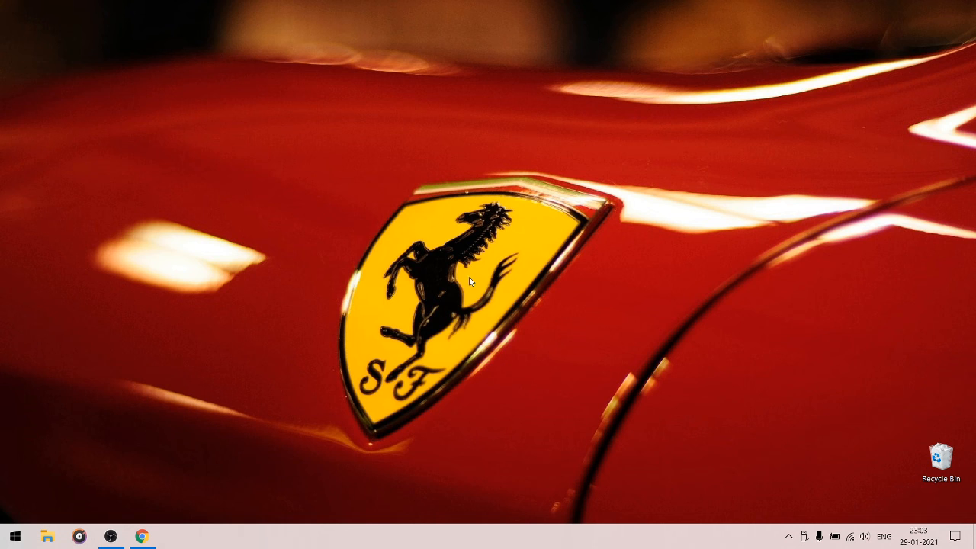
{"action": "left_click", "coordinate": [47, 537]}
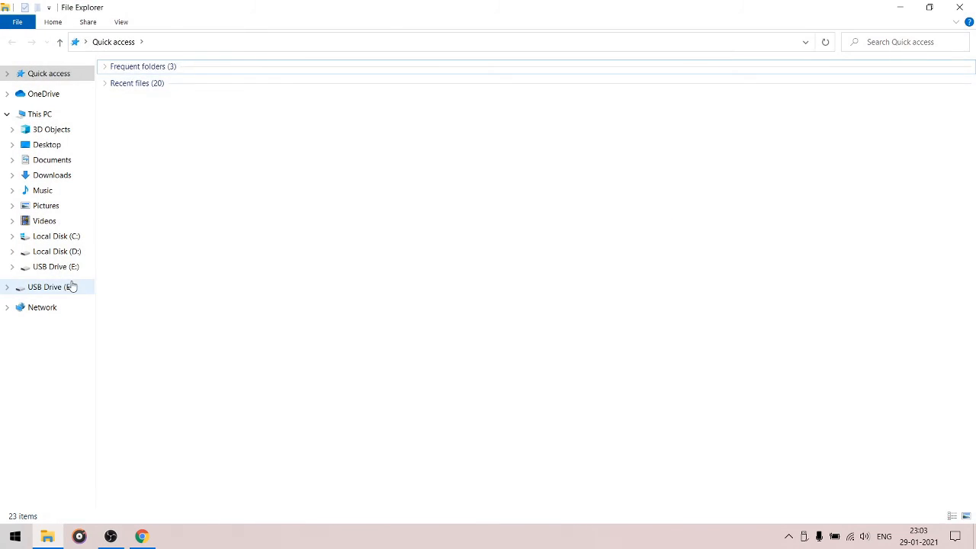
{"action": "left_click", "coordinate": [68, 266]}
{"action": "left_click", "coordinate": [75, 237]}
{"action": "left_click", "coordinate": [76, 252]}
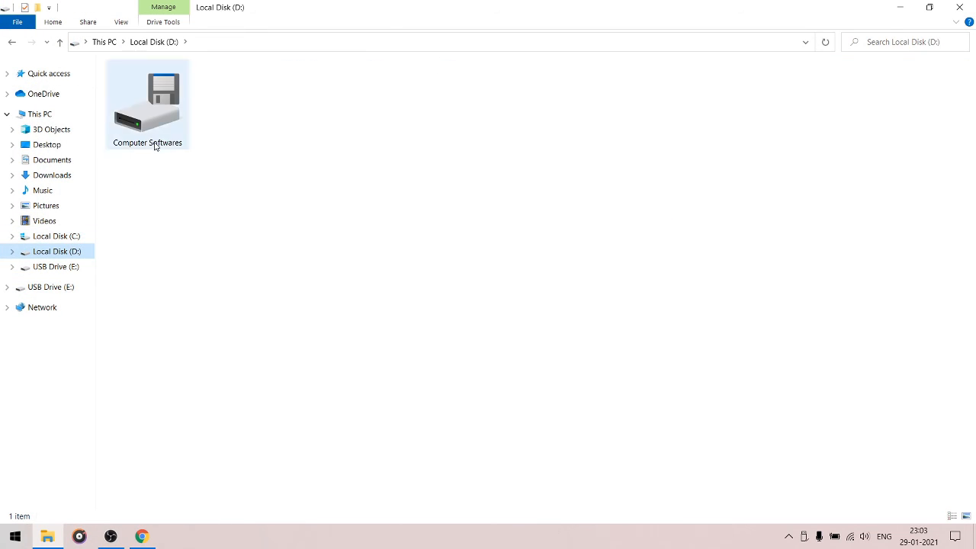
Open Win10_1903_V1_English_x64.iso from the Computer Softwares\Setup files\OS folder in WinRAR.
{"action": "double_click", "coordinate": [152, 144]}
{"action": "double_click", "coordinate": [177, 82]}
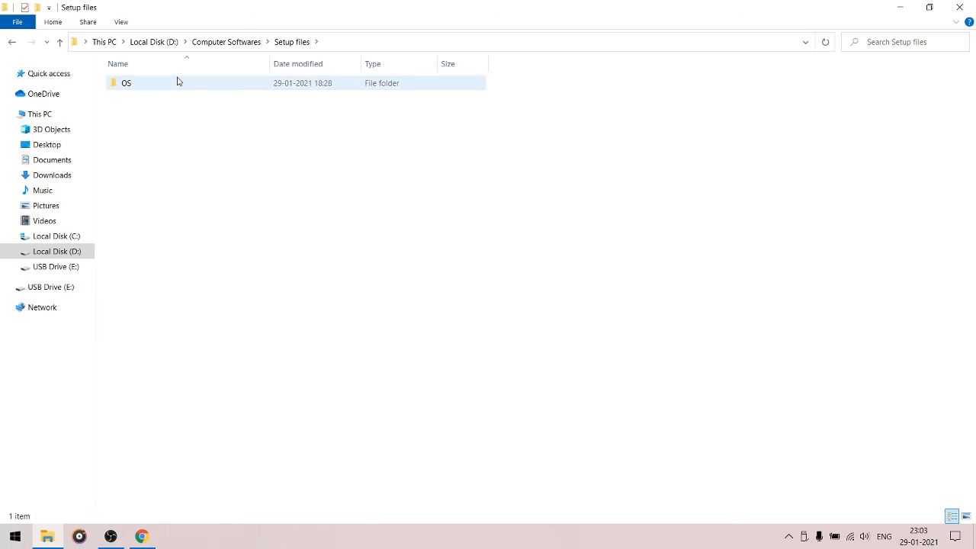
{"action": "double_click", "coordinate": [176, 82]}
{"action": "left_click", "coordinate": [170, 97]}
{"action": "double_click", "coordinate": [170, 96]}
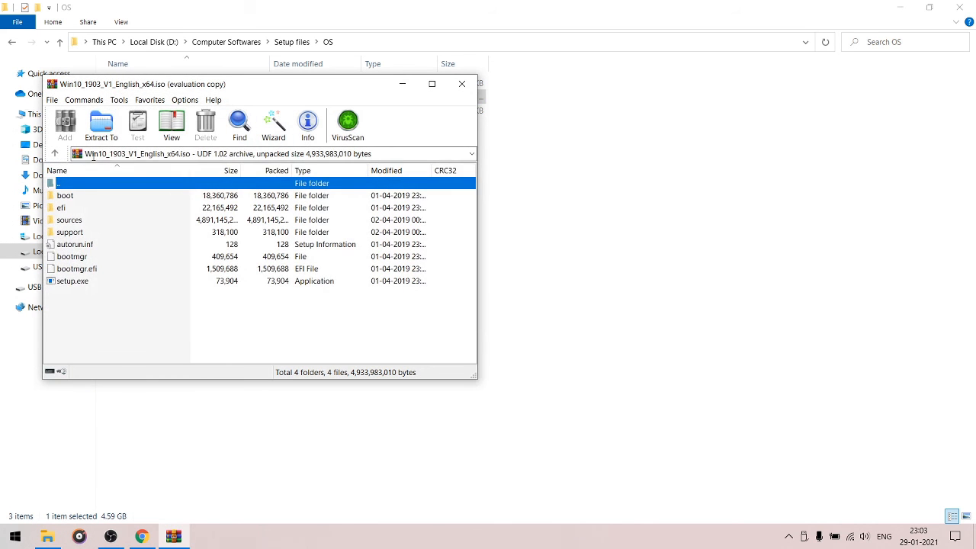
Extract the whole Windows 10 ISO to USB Drive (E:), dismissing the license reminder.
{"action": "left_click", "coordinate": [102, 129]}
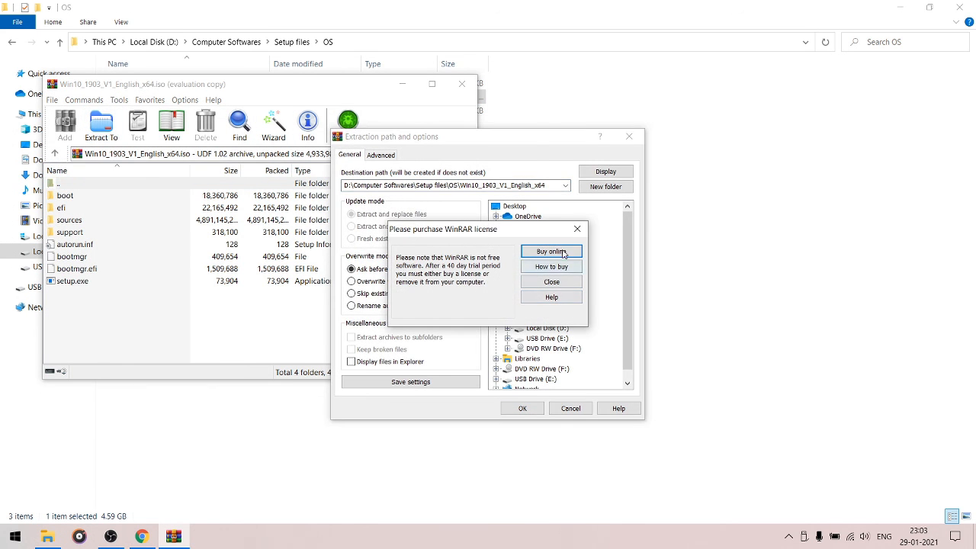
{"action": "left_click", "coordinate": [550, 283]}
{"action": "left_click", "coordinate": [538, 339]}
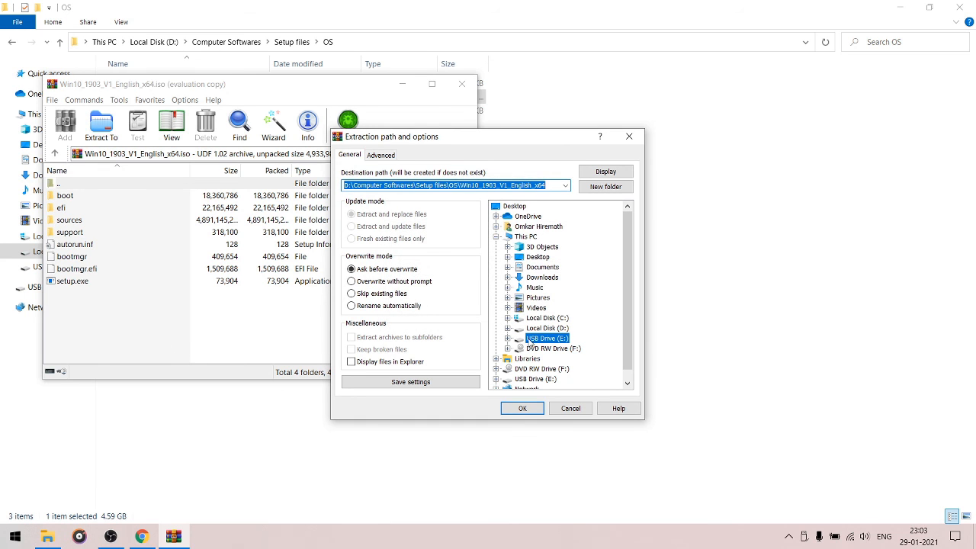
{"action": "left_click", "coordinate": [522, 408]}
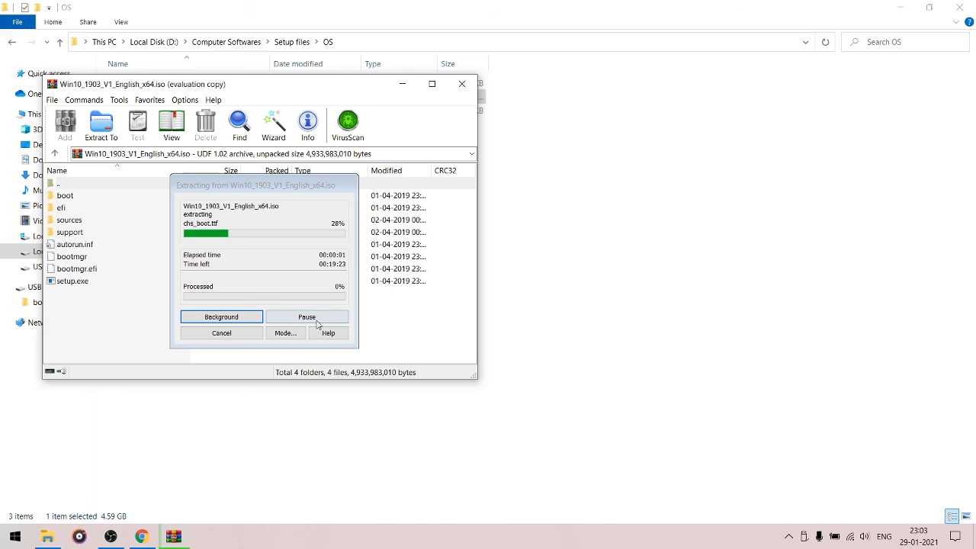